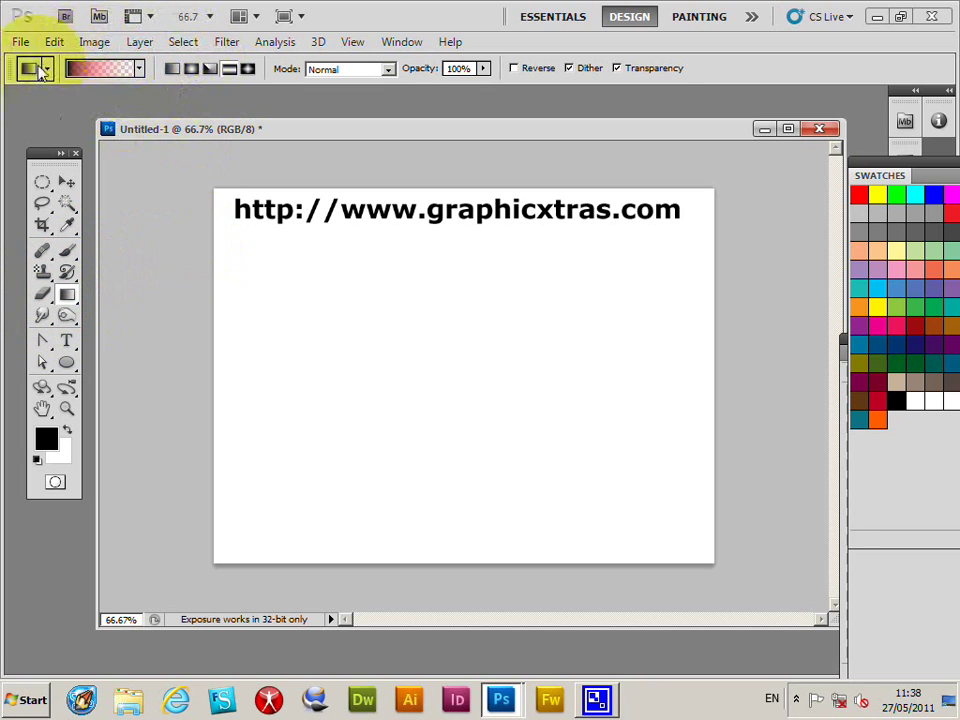
Browse the gradient presets list and select the cyan-and-black preset
{"action": "left_click", "coordinate": [140, 68]}
{"action": "left_click", "coordinate": [165, 538]}
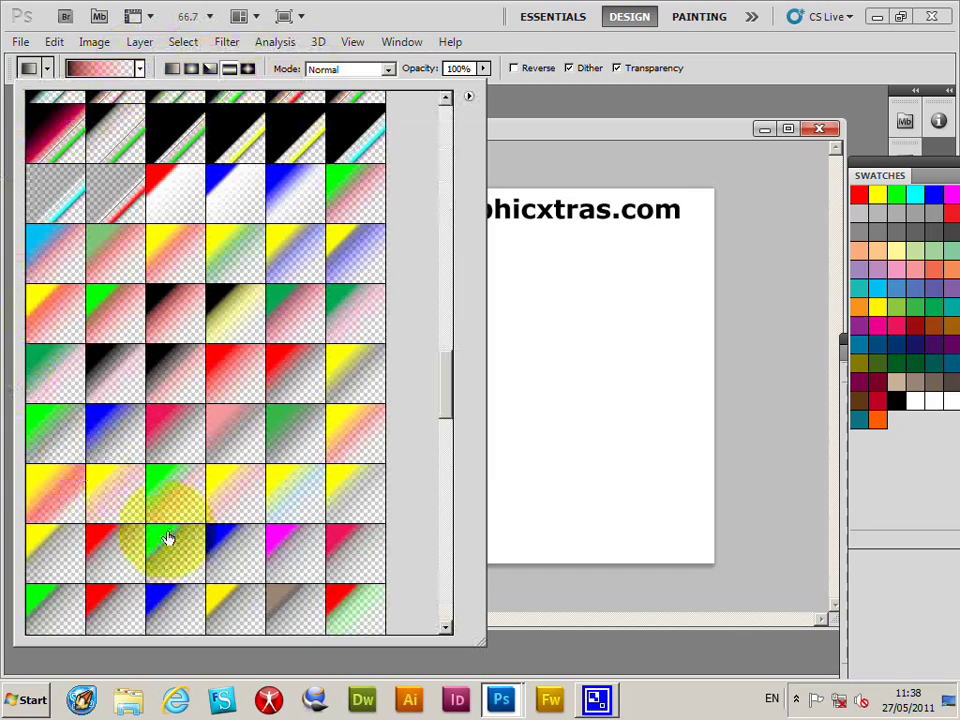
{"action": "left_click_drag", "start_coordinate": [463, 395], "coordinate": [450, 279]}
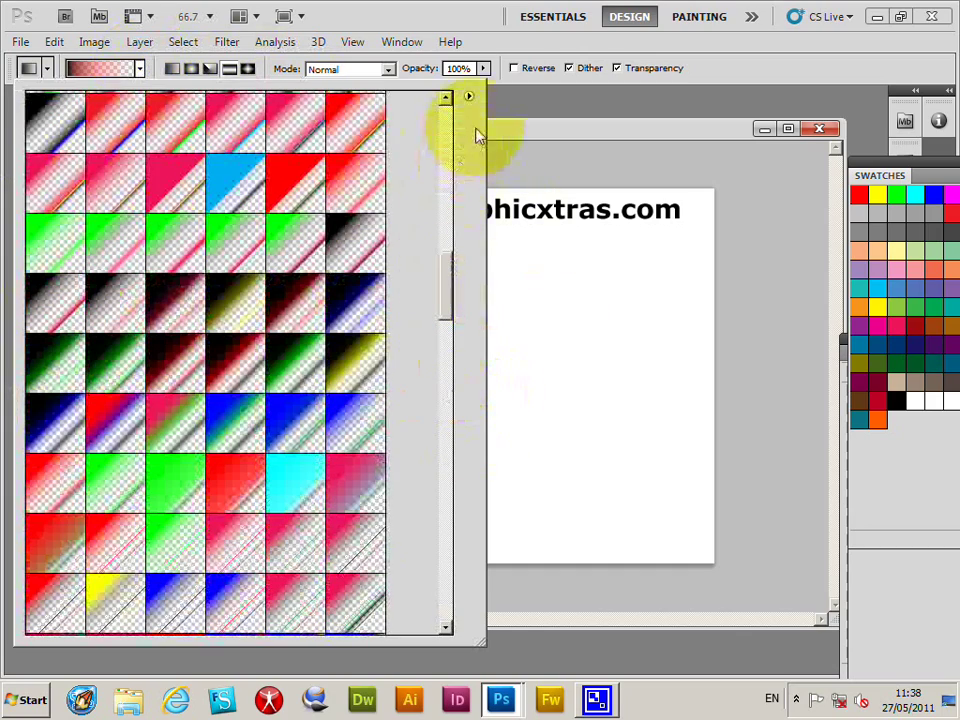
{"action": "left_click", "coordinate": [469, 97]}
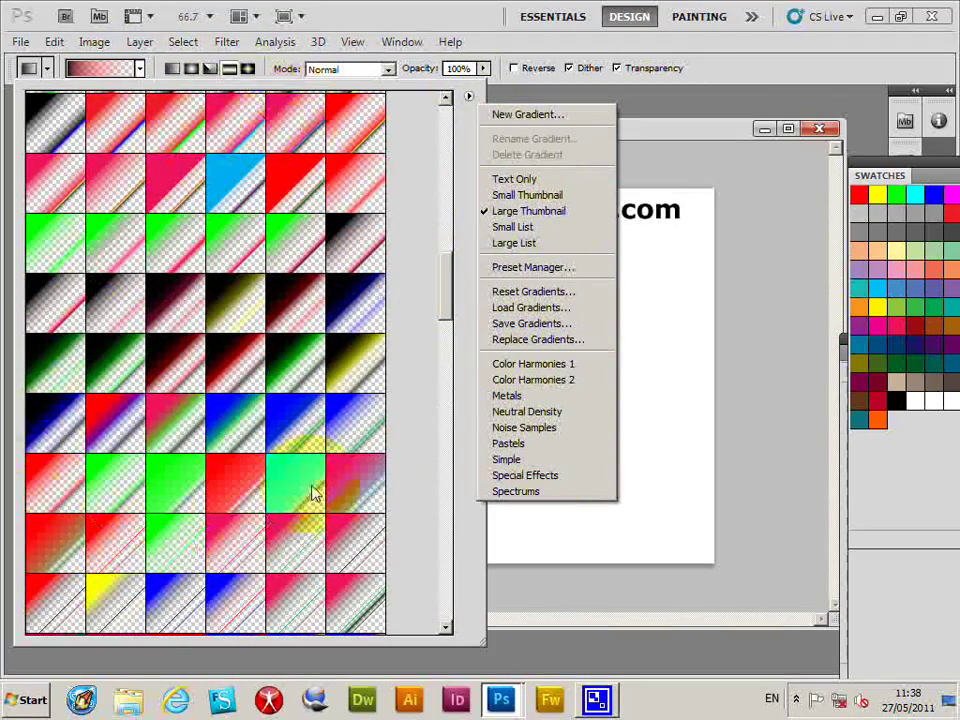
{"action": "left_click", "coordinate": [450, 297]}
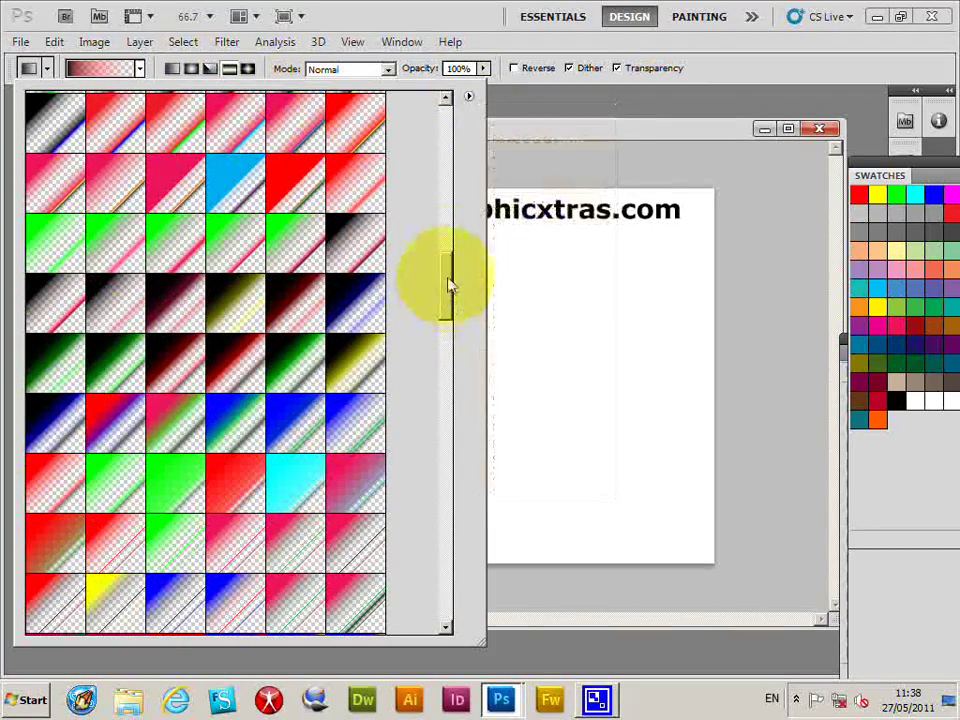
{"action": "left_click_drag", "start_coordinate": [443, 289], "coordinate": [461, 320]}
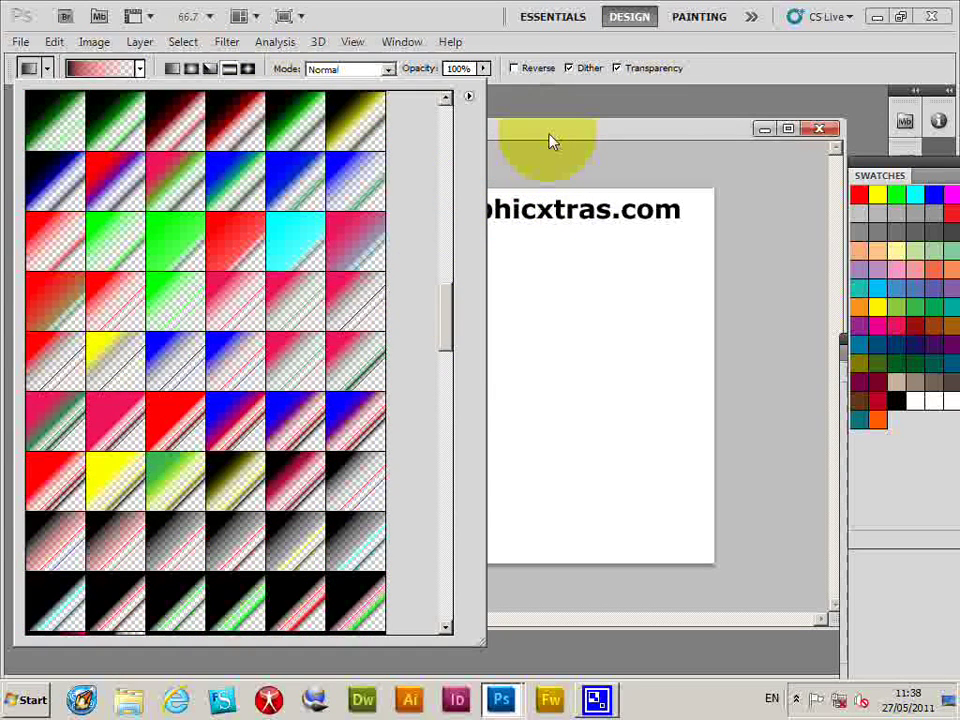
{"action": "left_click", "coordinate": [553, 140]}
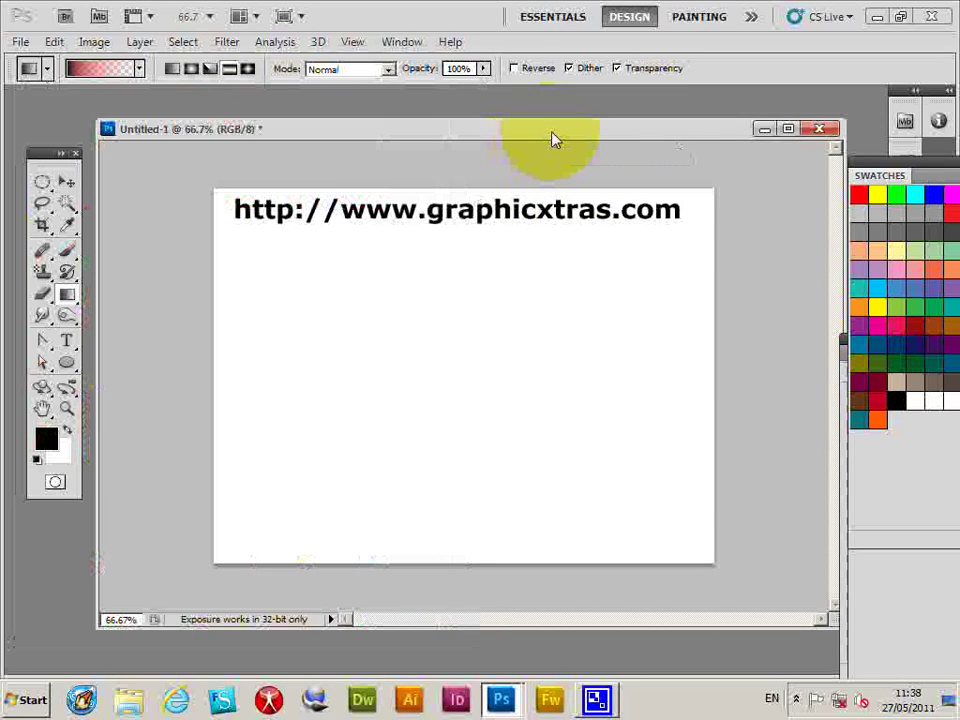
{"action": "left_click", "coordinate": [139, 68]}
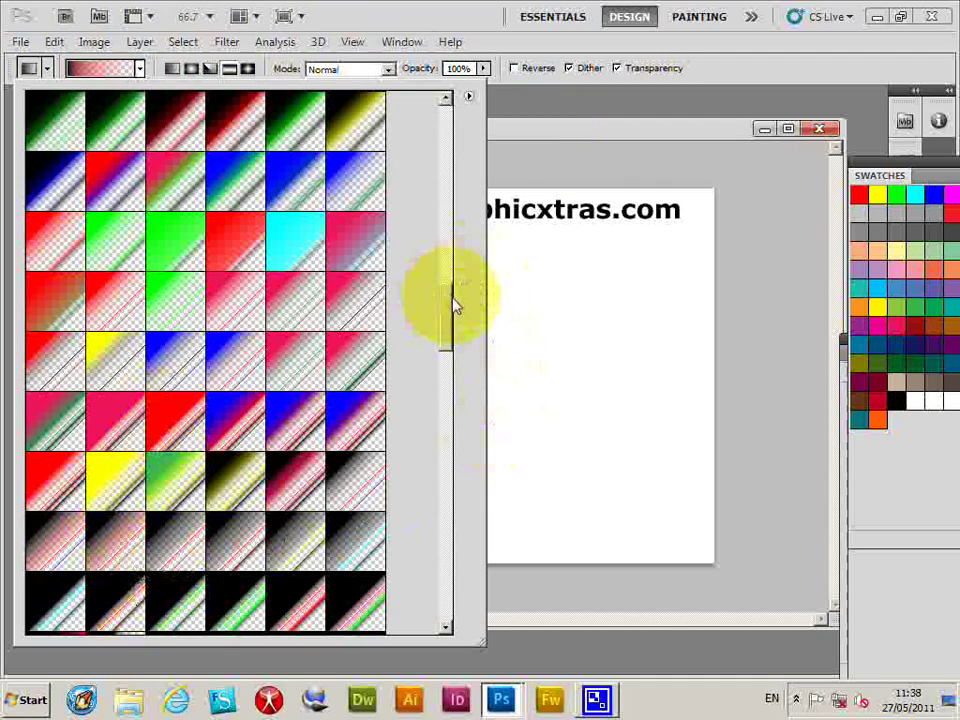
{"action": "left_click_drag", "start_coordinate": [452, 304], "coordinate": [456, 437]}
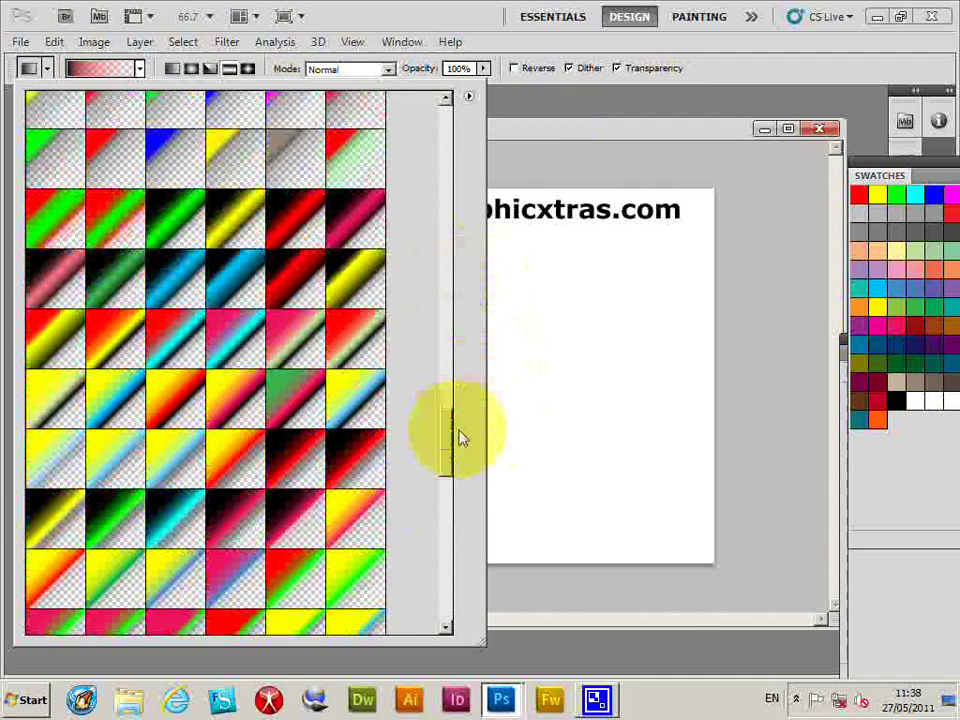
{"action": "left_click", "coordinate": [246, 281]}
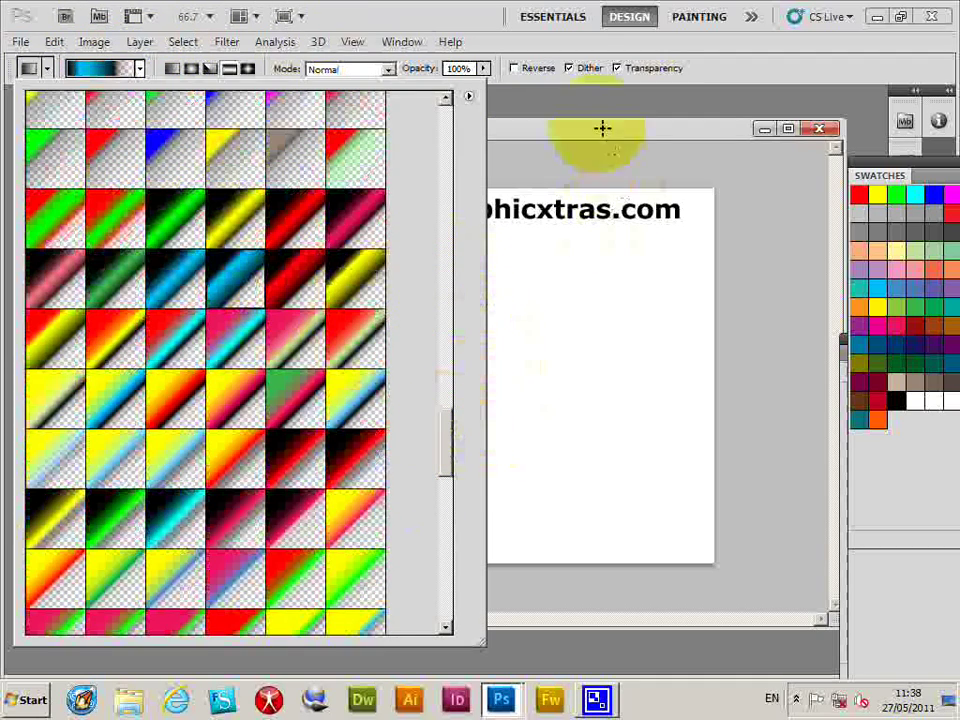
In the Gradient Editor, drag the middle opacity stop left so transparency starts earlier, and confirm
{"action": "left_click", "coordinate": [110, 78]}
{"action": "left_click", "coordinate": [90, 66]}
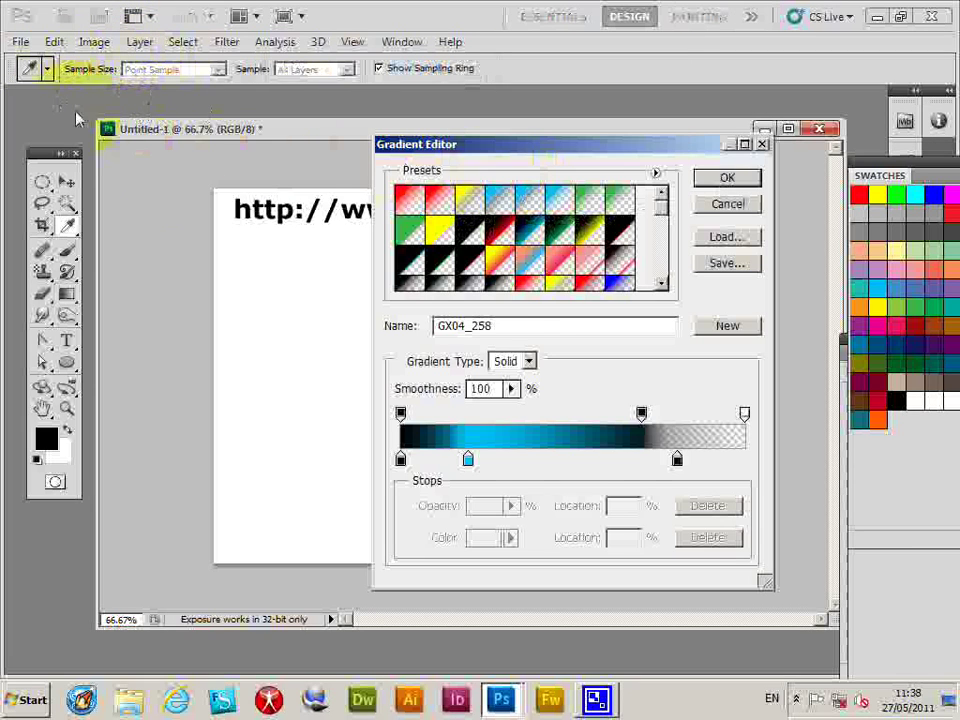
{"action": "left_click_drag", "start_coordinate": [540, 155], "coordinate": [470, 102]}
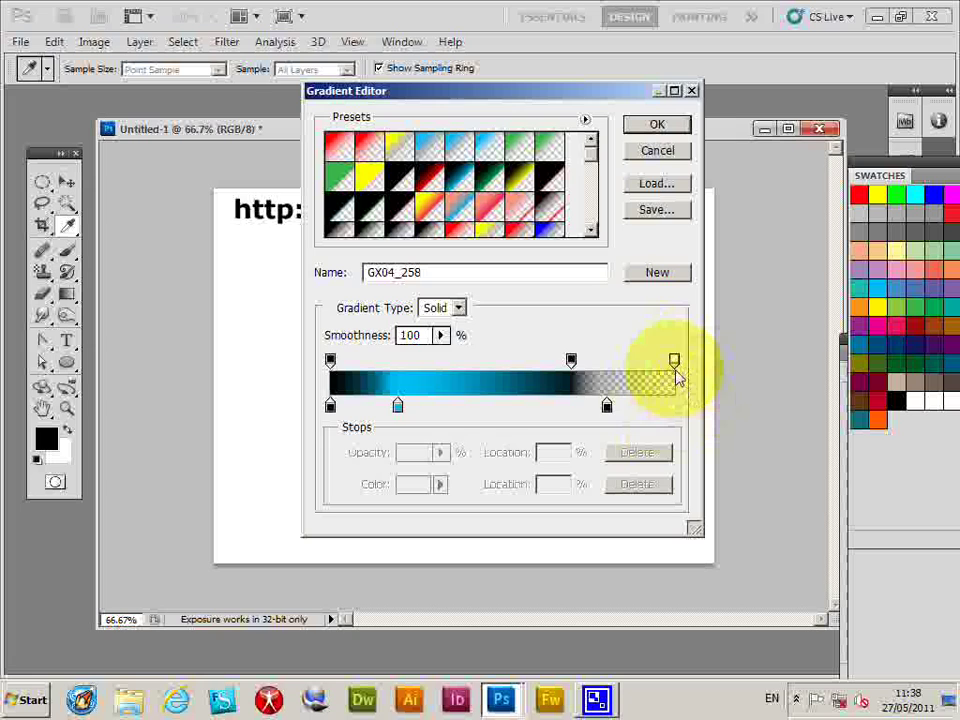
{"action": "left_click", "coordinate": [331, 361]}
{"action": "mouse_move", "coordinate": [331, 362]}
{"action": "left_mouse_down"}
{"action": "mouse_move", "coordinate": [356, 364]}
{"action": "mouse_move", "coordinate": [328, 362]}
{"action": "left_mouse_up"}
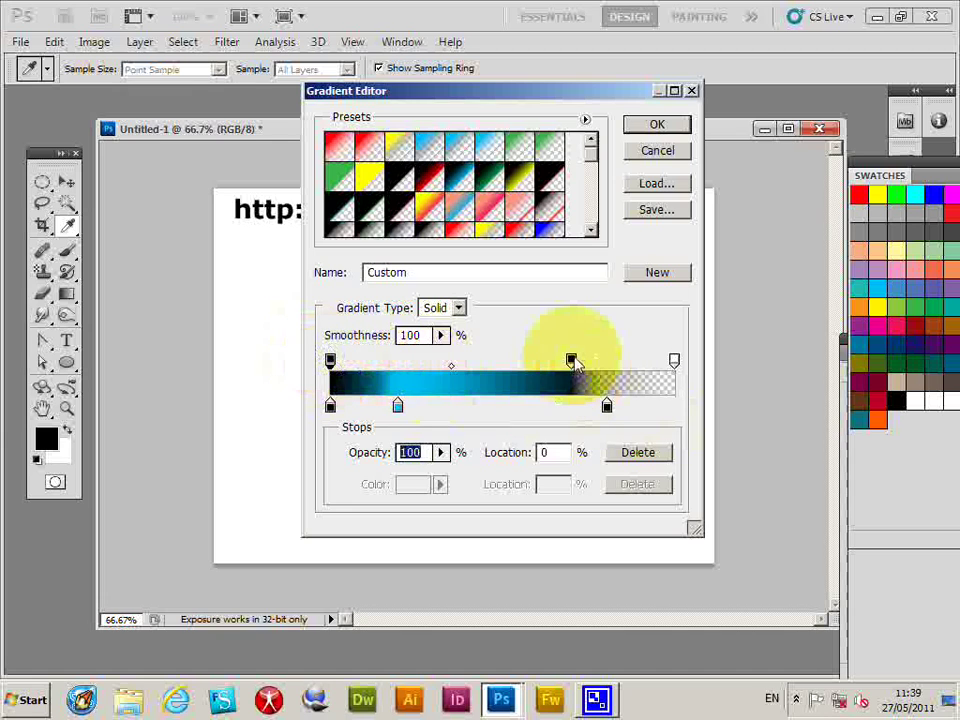
{"action": "left_click_drag", "start_coordinate": [571, 362], "coordinate": [546, 363]}
{"action": "left_click_drag", "start_coordinate": [674, 362], "coordinate": [678, 368]}
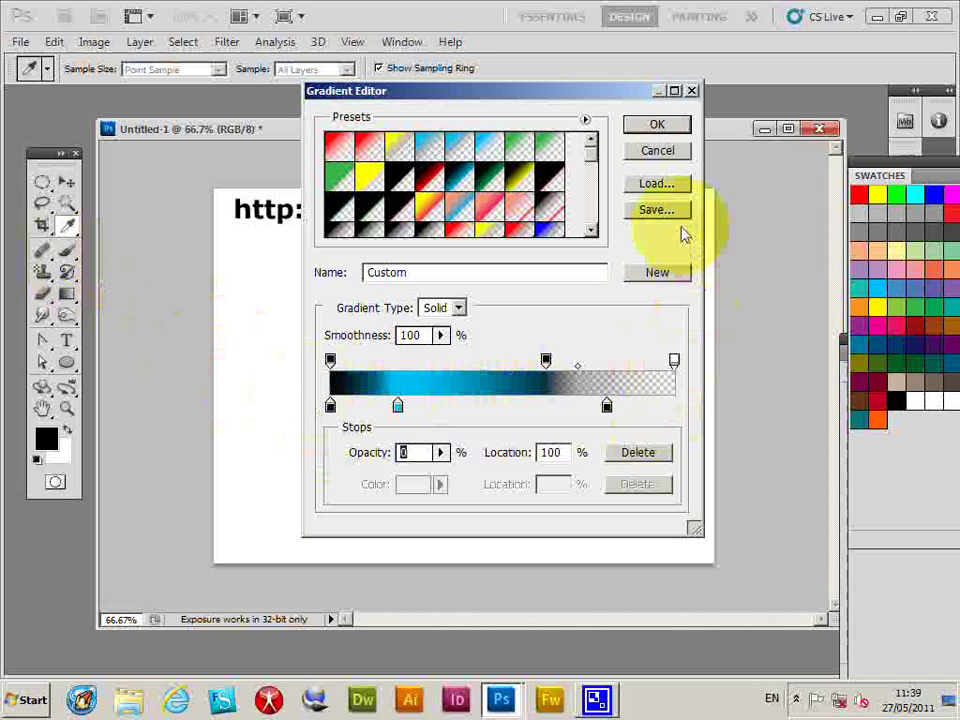
{"action": "left_click", "coordinate": [659, 125]}
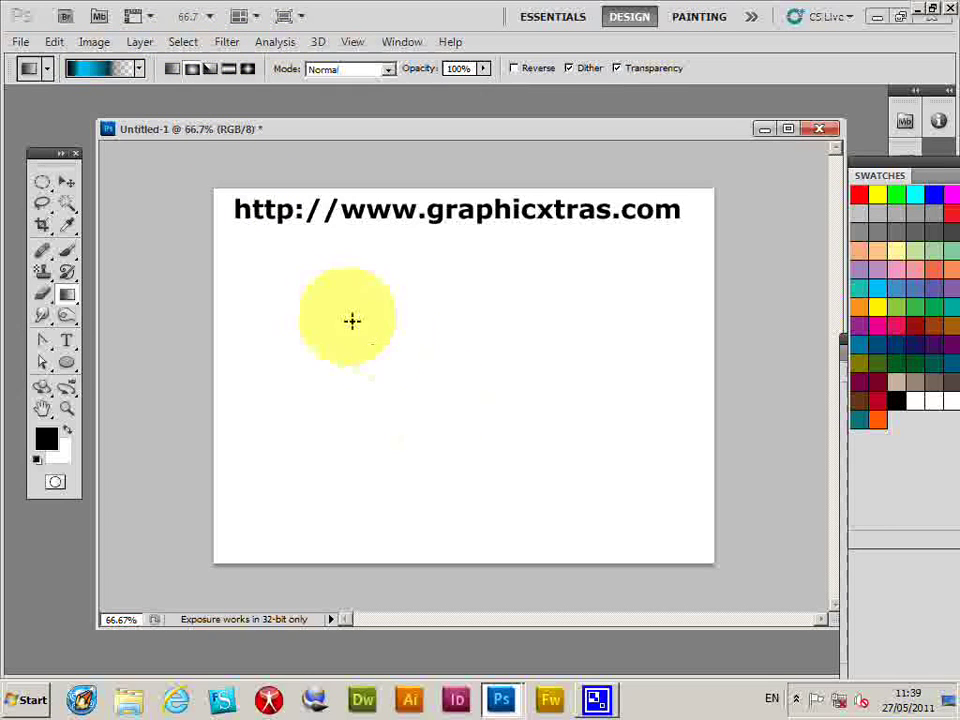
Paint a large cyan-and-black radial orb below the URL, then ring it with eight small orbs
{"action": "left_click_drag", "start_coordinate": [400, 408], "coordinate": [457, 463]}
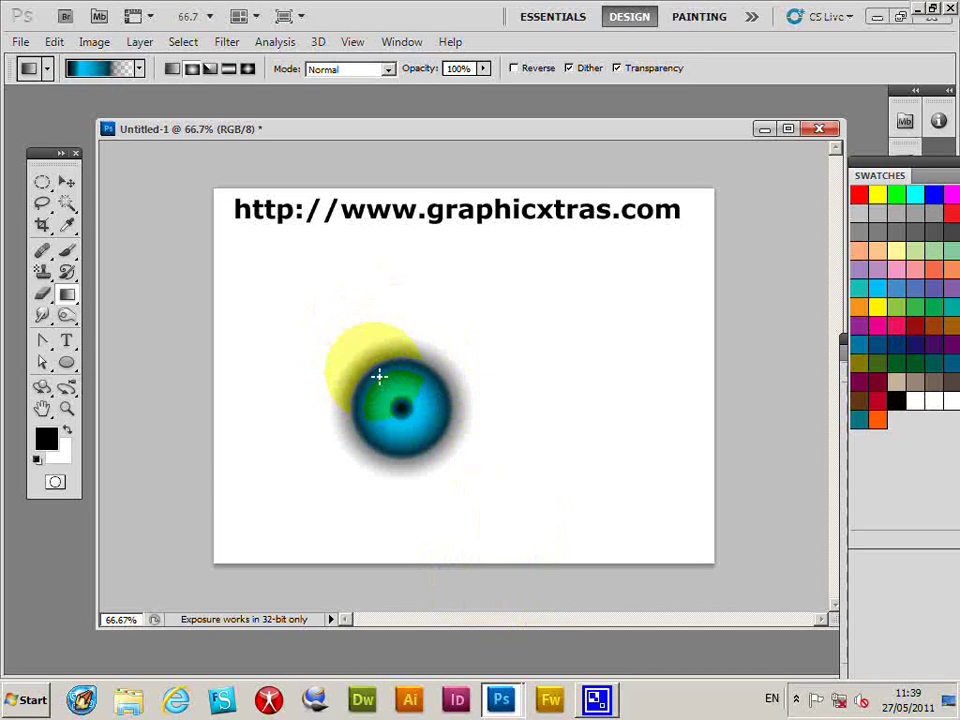
{"action": "left_click_drag", "start_coordinate": [394, 393], "coordinate": [395, 393]}
{"action": "left_click_drag", "start_coordinate": [432, 356], "coordinate": [424, 386]}
{"action": "left_click_drag", "start_coordinate": [447, 441], "coordinate": [452, 446]}
{"action": "left_click_drag", "start_coordinate": [407, 477], "coordinate": [412, 482]}
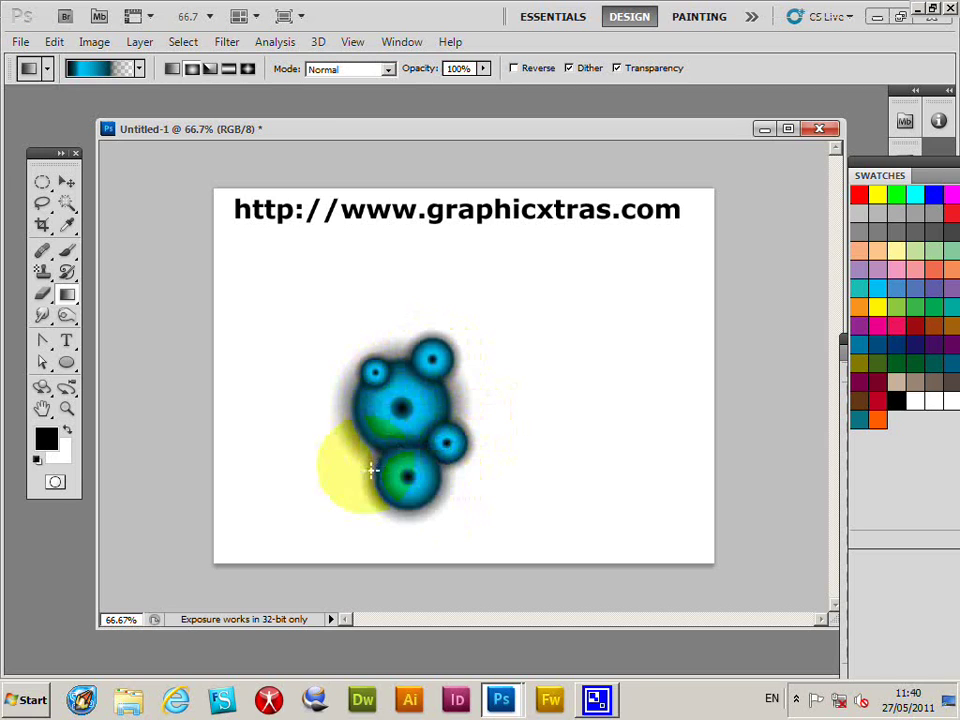
{"action": "left_click_drag", "start_coordinate": [348, 447], "coordinate": [353, 452]}
{"action": "left_click_drag", "start_coordinate": [349, 395], "coordinate": [354, 400]}
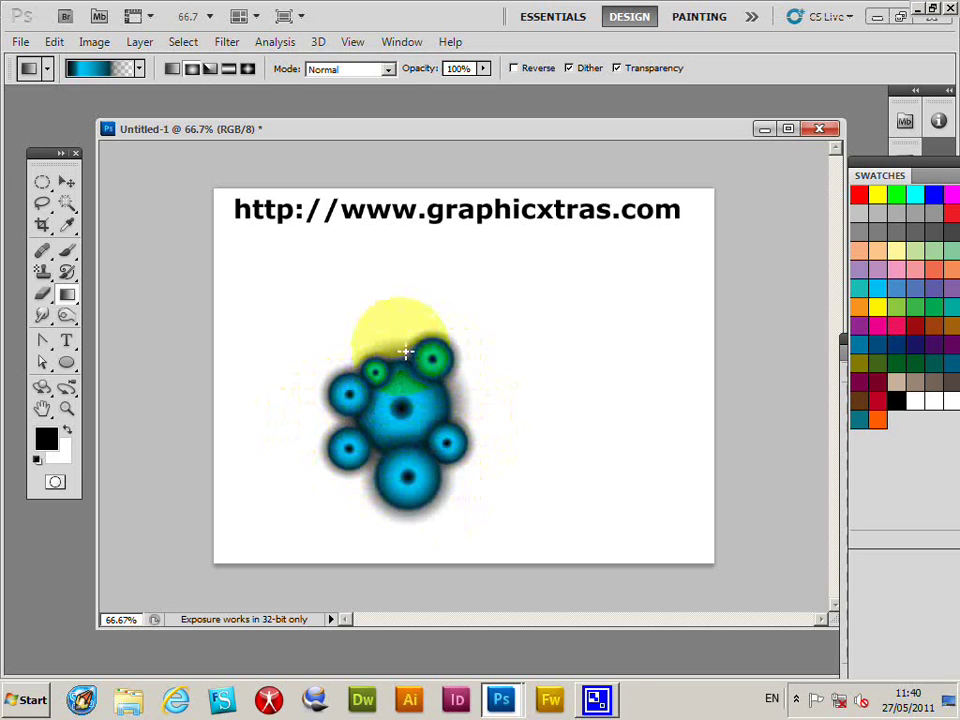
{"action": "left_click_drag", "start_coordinate": [402, 333], "coordinate": [407, 338]}
{"action": "left_click_drag", "start_coordinate": [478, 403], "coordinate": [483, 408]}
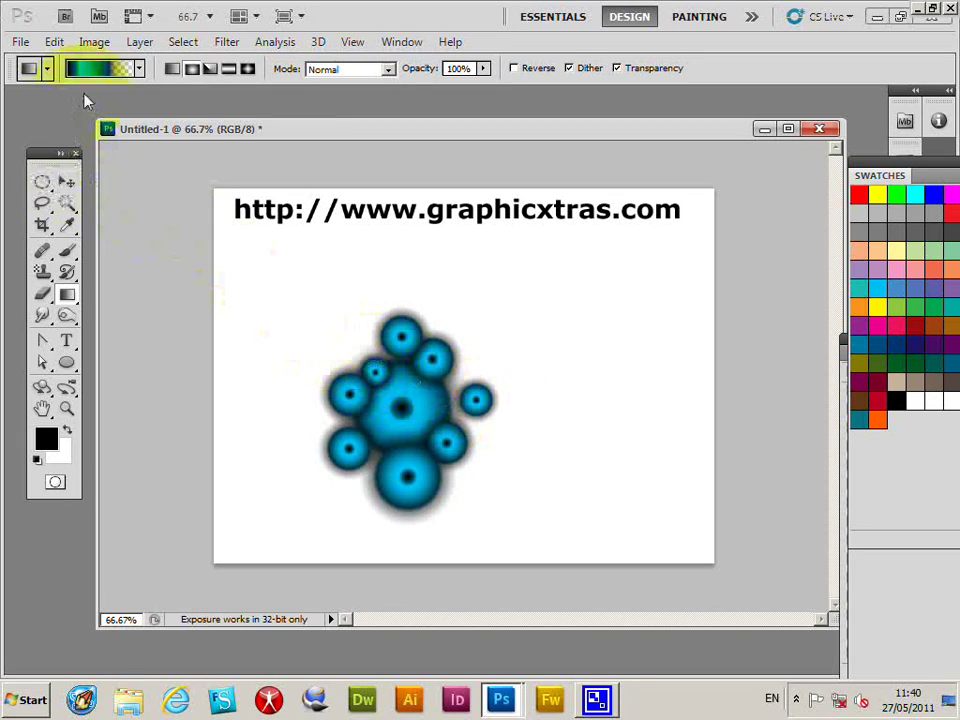
Set the gradient's selected colour stop to pure black and apply the edited gradient
{"action": "left_click", "coordinate": [92, 68]}
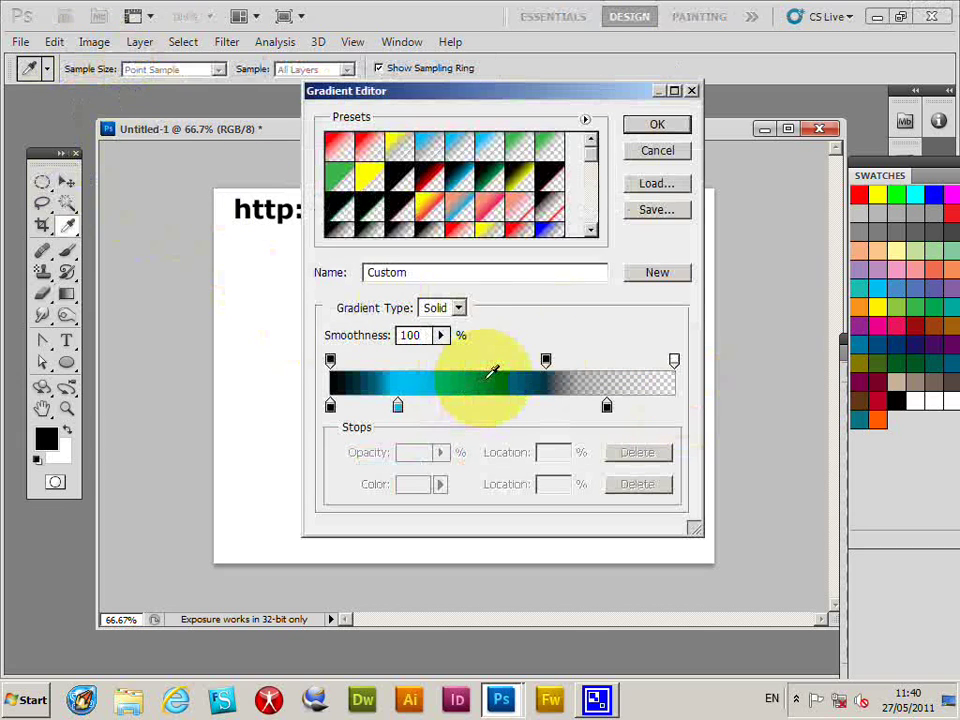
{"action": "double_click", "coordinate": [397, 405]}
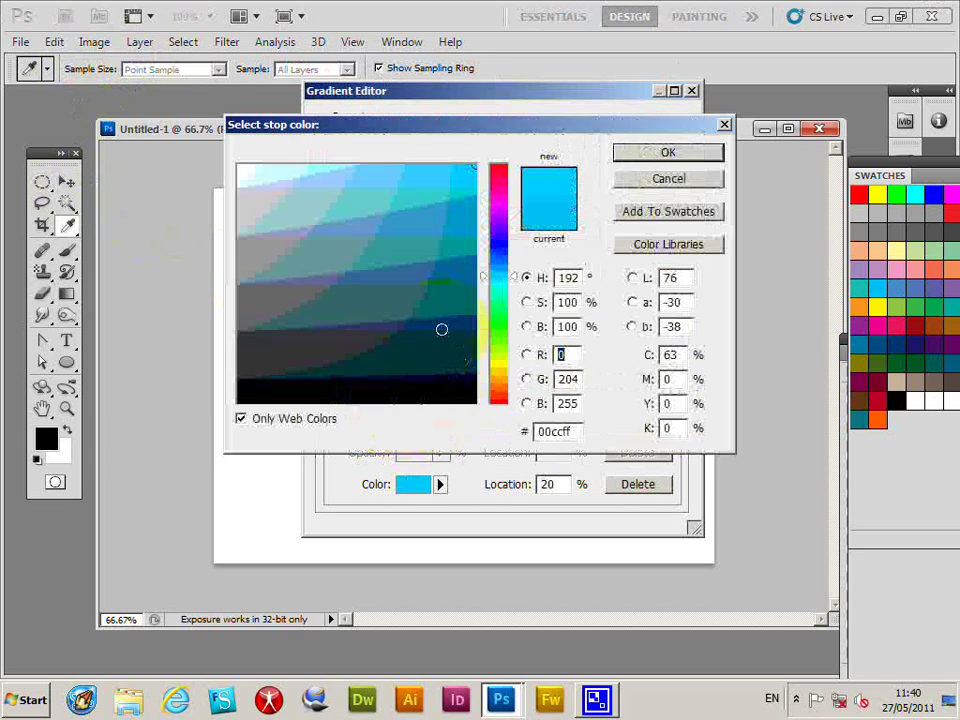
{"action": "left_click_drag", "start_coordinate": [405, 372], "coordinate": [405, 381]}
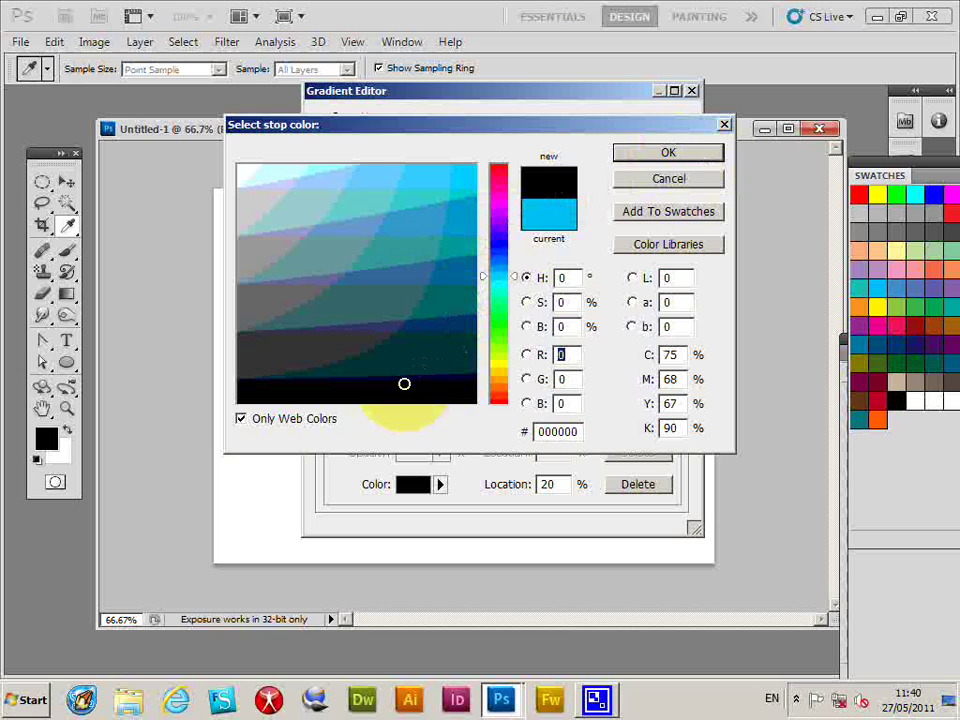
{"action": "mouse_move", "coordinate": [404, 384]}
{"action": "left_mouse_down"}
{"action": "mouse_move", "coordinate": [394, 371]}
{"action": "mouse_move", "coordinate": [396, 381]}
{"action": "left_mouse_up"}
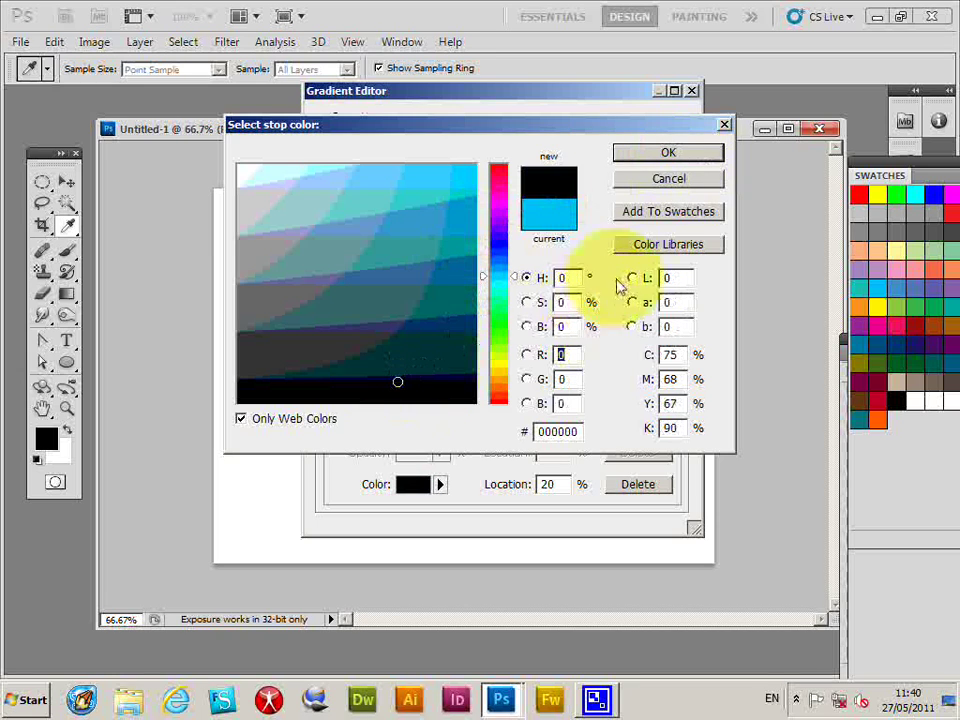
{"action": "left_click", "coordinate": [665, 155]}
{"action": "left_click", "coordinate": [656, 123]}
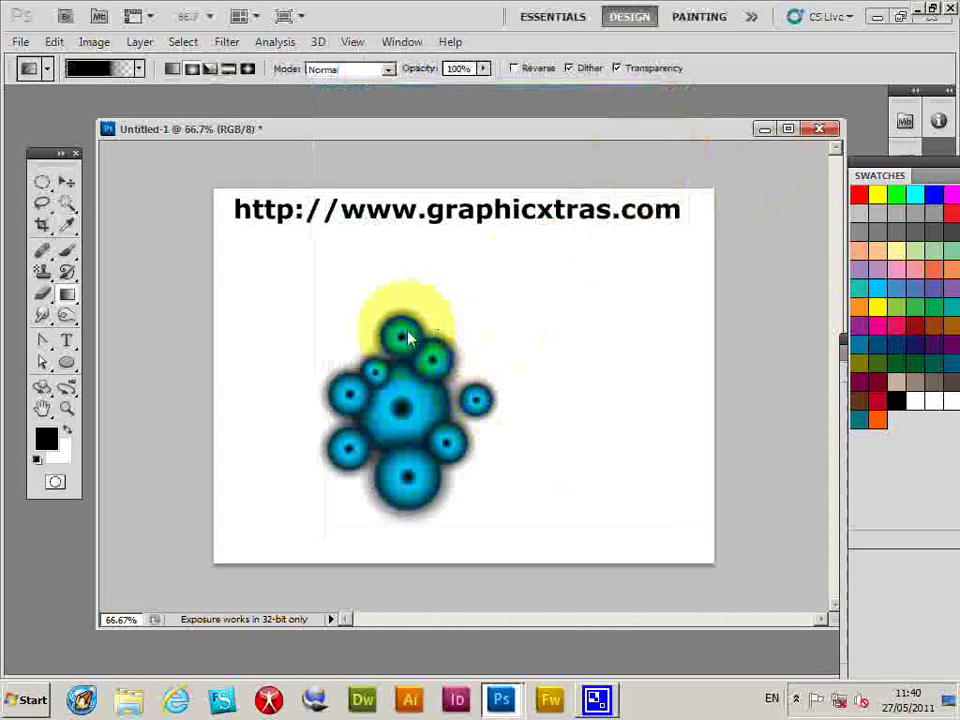
Add seven small dark radial spots around the cluster, then marquee-select the whole cluster
{"action": "left_click_drag", "start_coordinate": [376, 372], "coordinate": [366, 337]}
{"action": "left_click_drag", "start_coordinate": [343, 446], "coordinate": [338, 426]}
{"action": "left_click_drag", "start_coordinate": [386, 484], "coordinate": [384, 482]}
{"action": "left_click_drag", "start_coordinate": [463, 476], "coordinate": [461, 474]}
{"action": "left_click_drag", "start_coordinate": [466, 423], "coordinate": [464, 421]}
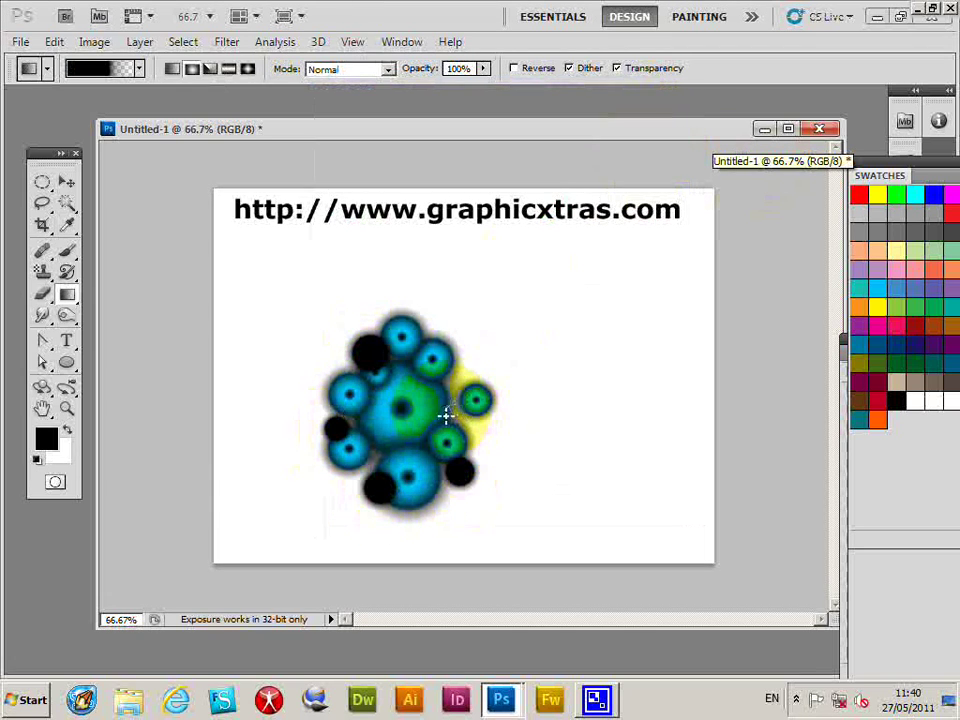
{"action": "left_click_drag", "start_coordinate": [467, 345], "coordinate": [471, 358]}
{"action": "left_click_drag", "start_coordinate": [466, 288], "coordinate": [470, 291]}
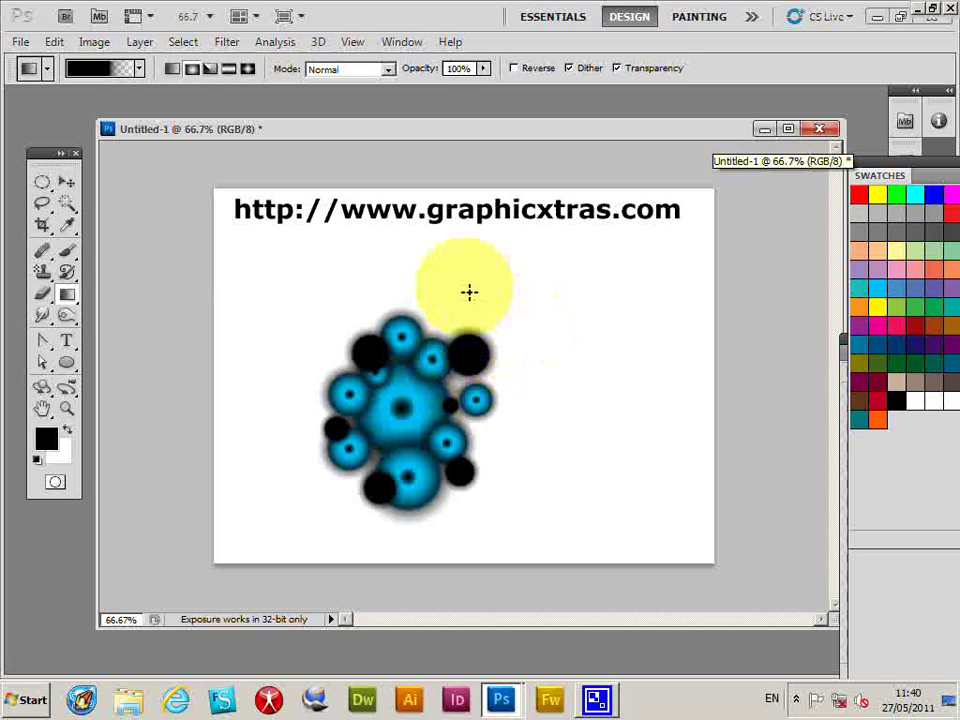
{"action": "left_click_drag", "start_coordinate": [42, 181], "coordinate": [130, 181]}
{"action": "left_click_drag", "start_coordinate": [304, 296], "coordinate": [521, 538]}
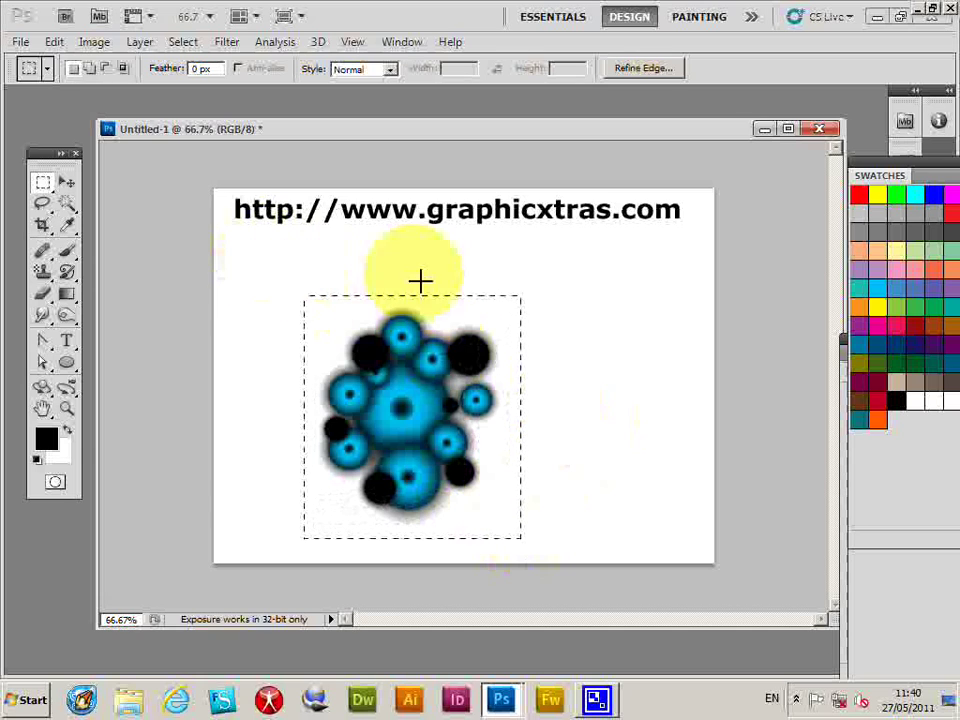
Define the selected orb cluster as brush preset 'Sampled Brush 1', then deselect
{"action": "left_click", "coordinate": [46, 41]}
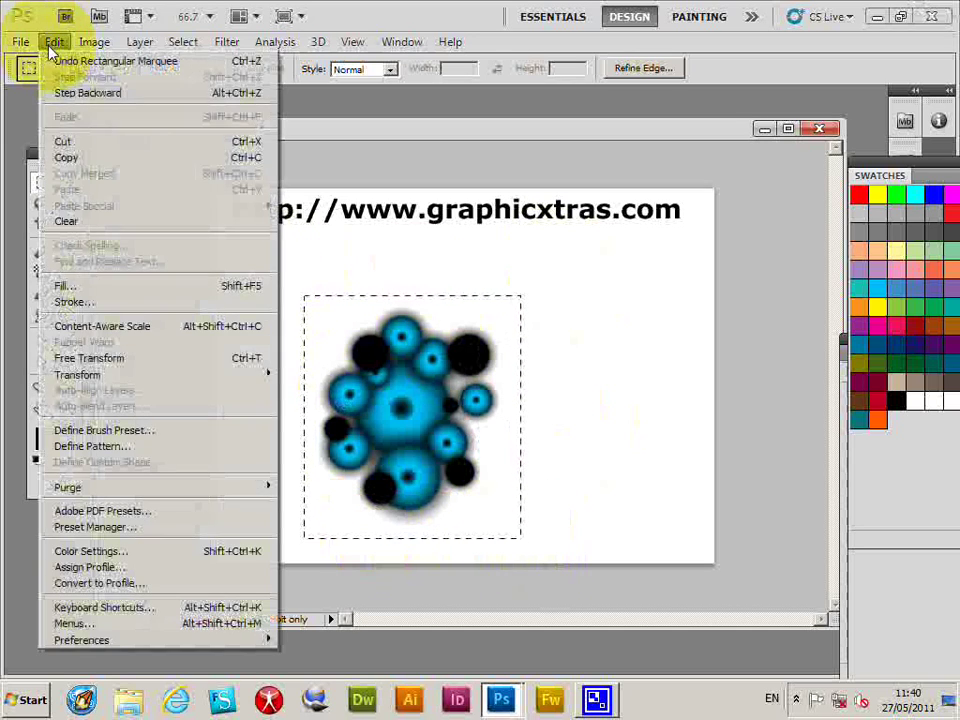
{"action": "left_click", "coordinate": [114, 433]}
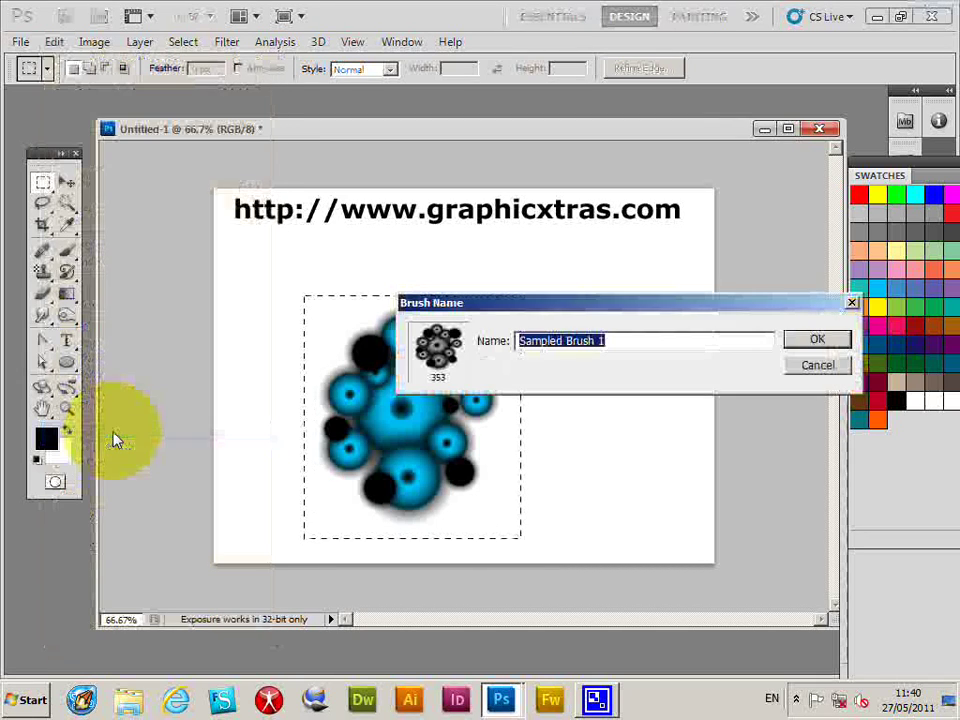
{"action": "left_click", "coordinate": [840, 341]}
{"action": "left_click", "coordinate": [183, 42]}
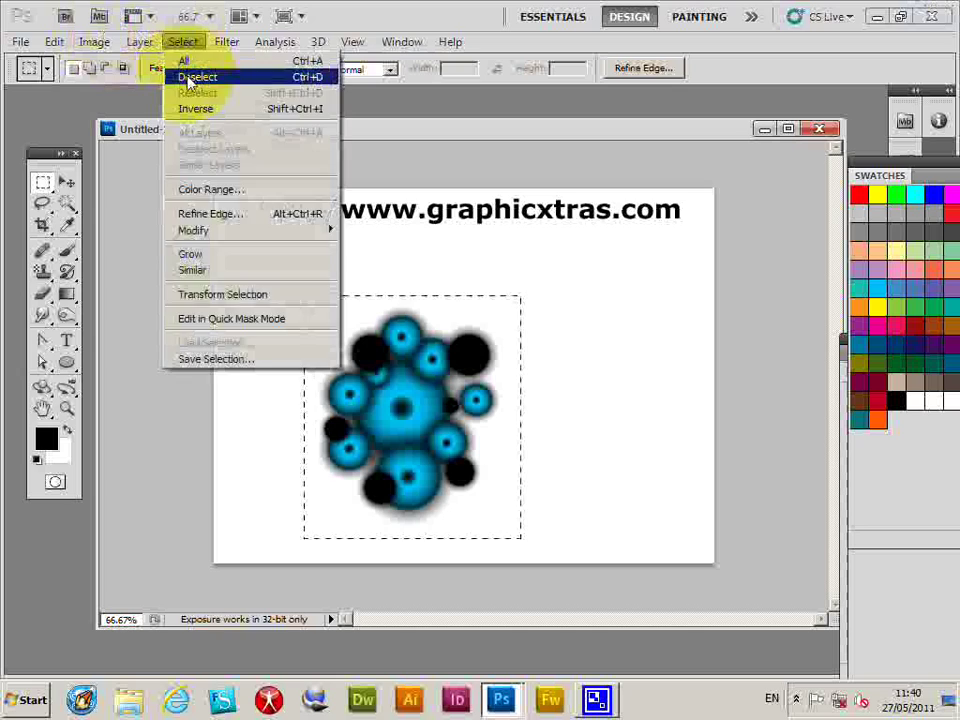
{"action": "left_click", "coordinate": [188, 78]}
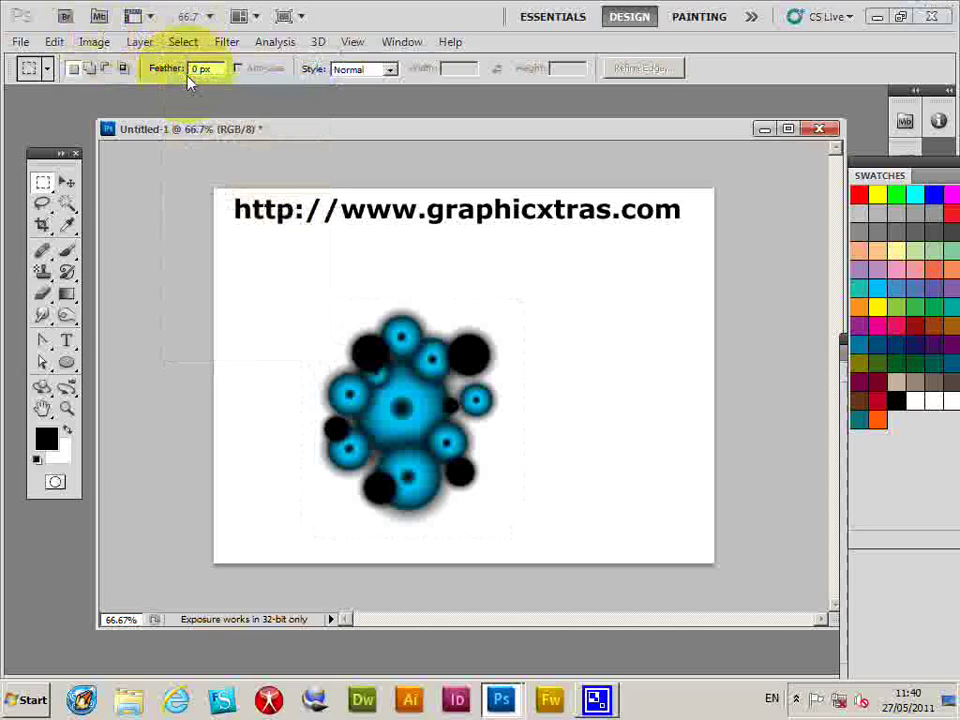
Paint over the orb cluster in white using the new circle-cluster brush
{"action": "left_click", "coordinate": [52, 441]}
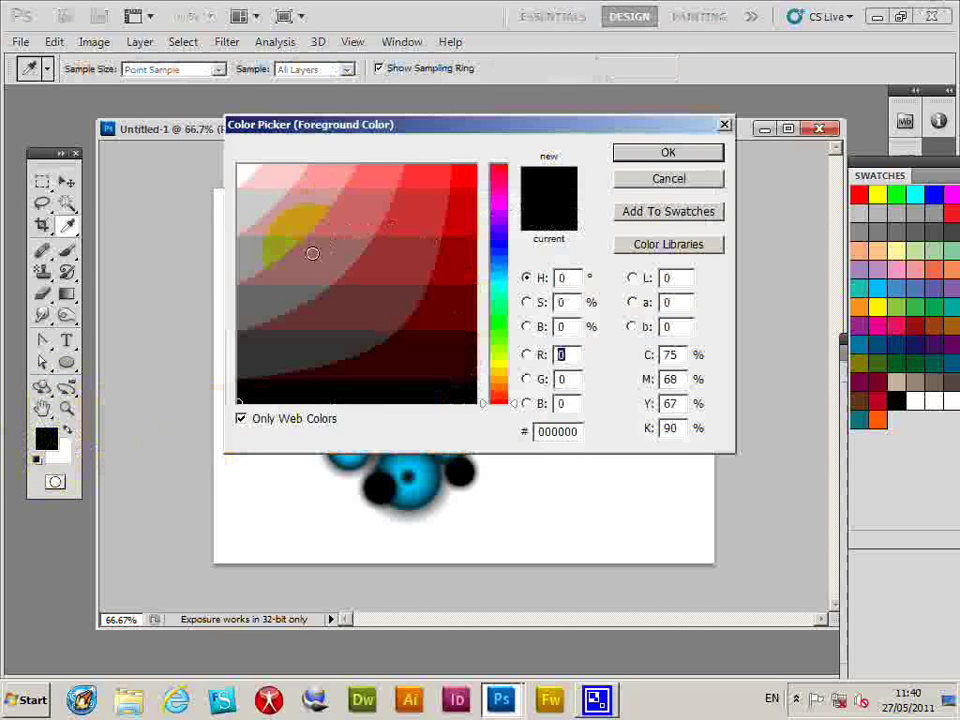
{"action": "left_click", "coordinate": [239, 165]}
{"action": "left_click", "coordinate": [650, 153]}
{"action": "left_click", "coordinate": [68, 251]}
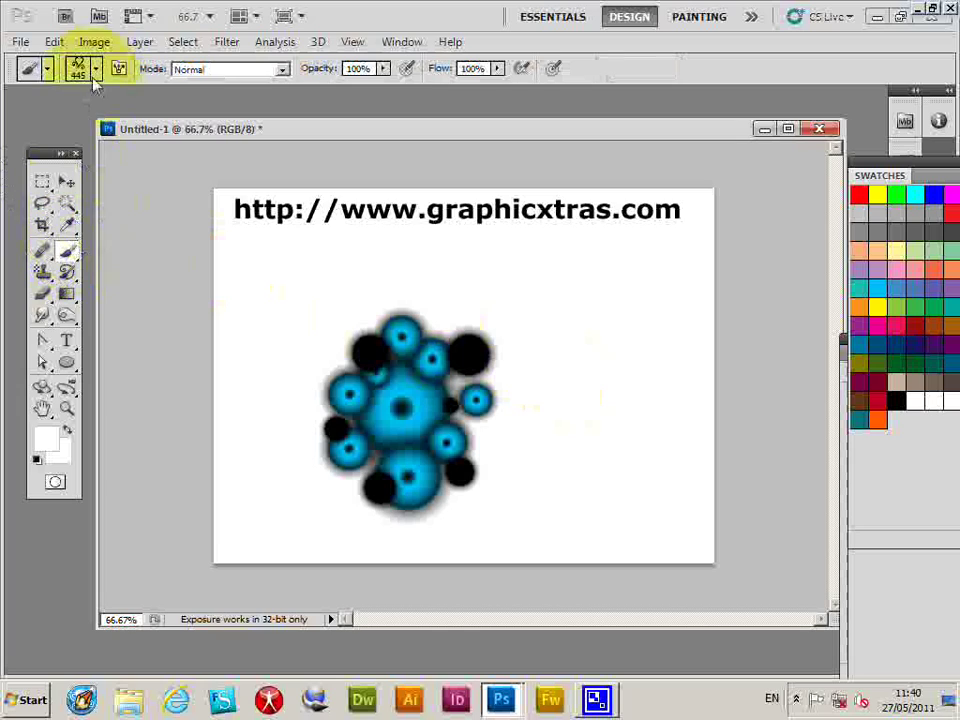
{"action": "left_click", "coordinate": [97, 71]}
{"action": "scroll", "coordinate": [400, 262], "scroll_direction": "down", "scroll_amount": 5}
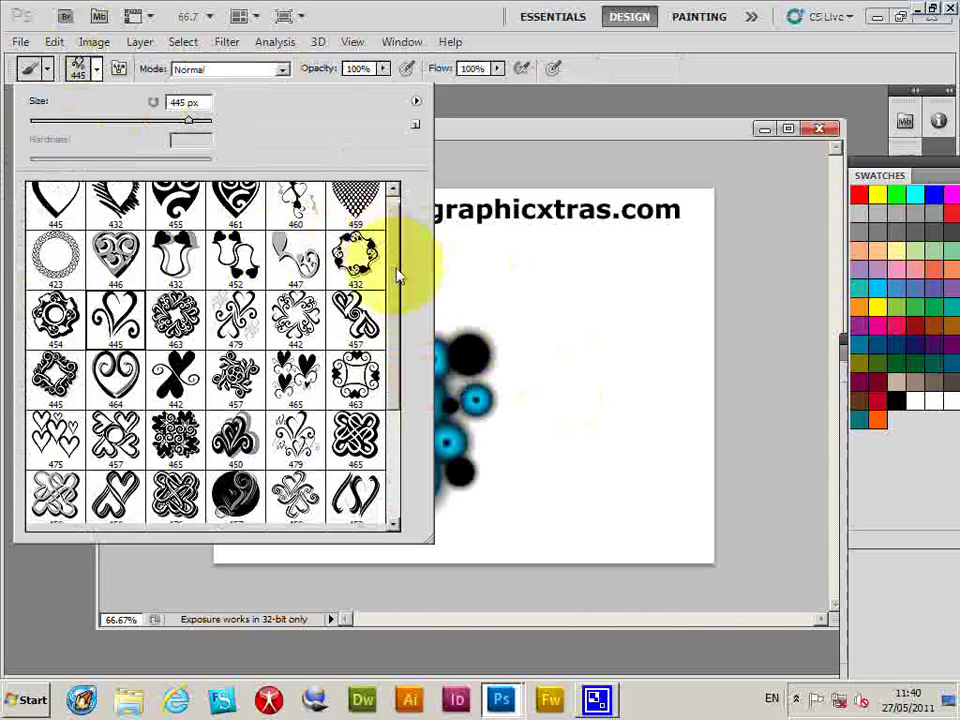
{"action": "left_click", "coordinate": [173, 496]}
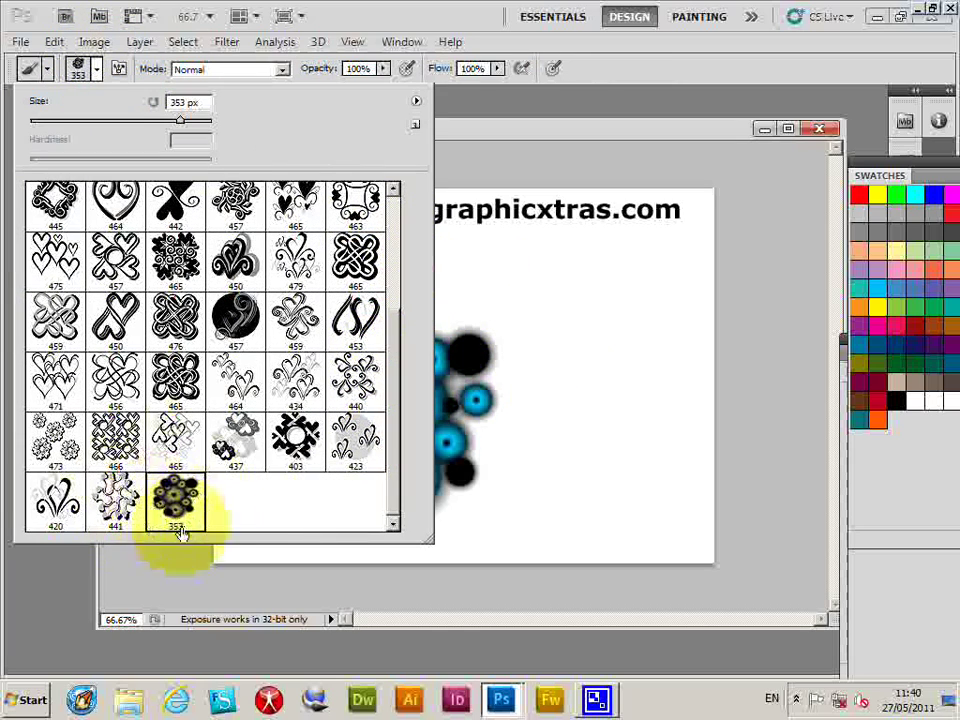
{"action": "left_click", "coordinate": [602, 439]}
{"action": "left_click", "coordinate": [405, 410]}
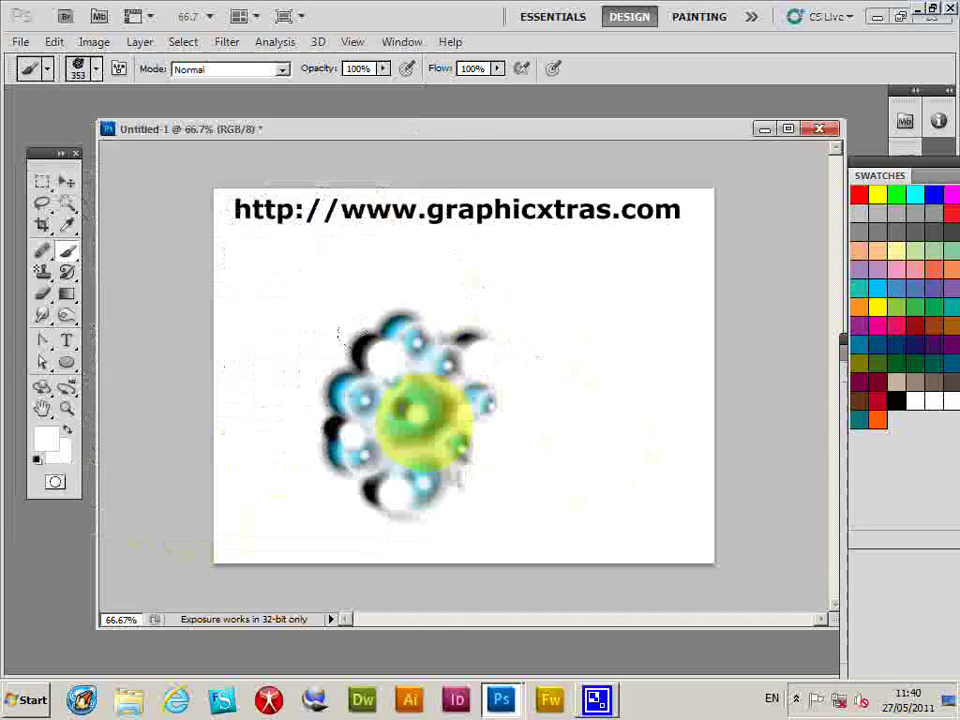
{"action": "left_click_drag", "start_coordinate": [405, 410], "coordinate": [420, 403]}
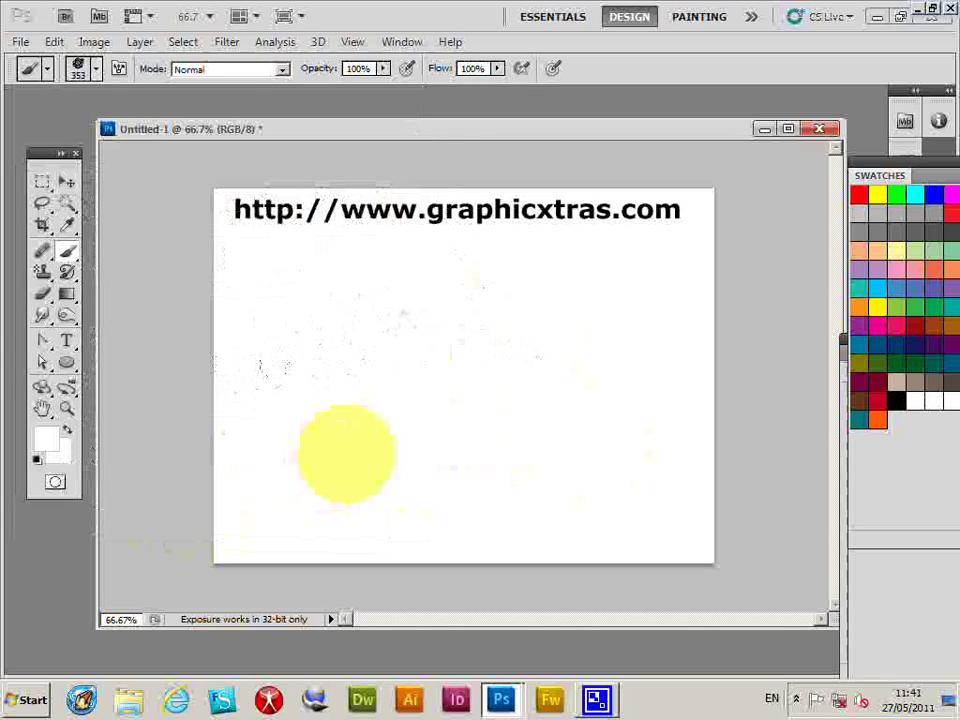
Switch the colour to black and stamp the circle-cluster brush across the canvas
{"action": "left_click", "coordinate": [897, 397]}
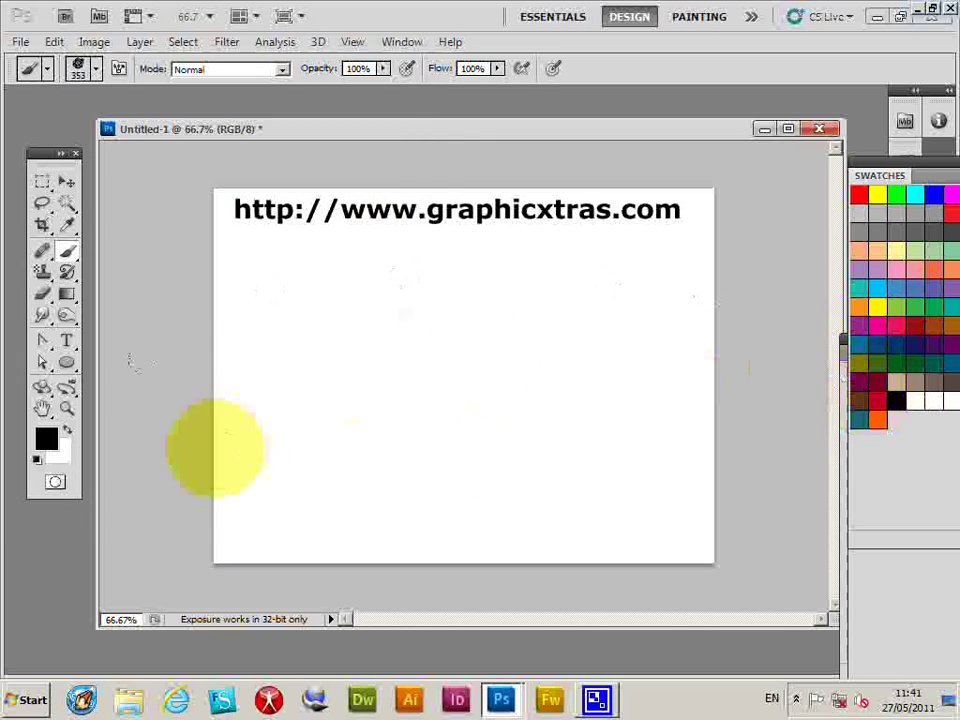
{"action": "left_click_drag", "start_coordinate": [257, 369], "coordinate": [339, 371]}
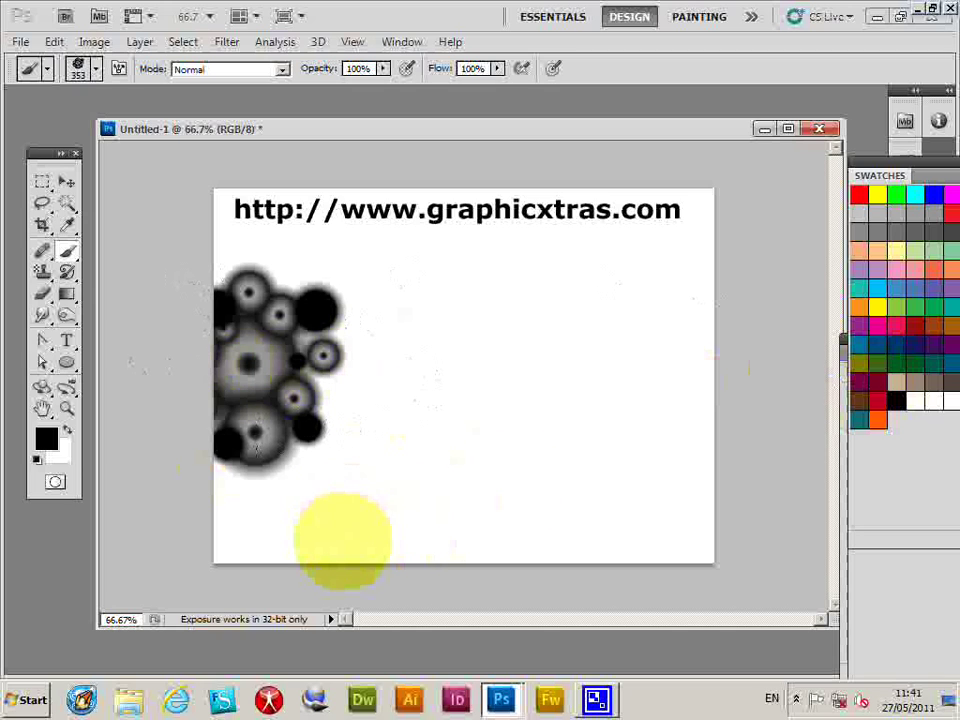
{"action": "left_click_drag", "start_coordinate": [342, 540], "coordinate": [467, 377]}
{"action": "mouse_move", "coordinate": [411, 358]}
{"action": "left_mouse_down"}
{"action": "mouse_move", "coordinate": [525, 433]}
{"action": "mouse_move", "coordinate": [488, 505]}
{"action": "left_mouse_up"}
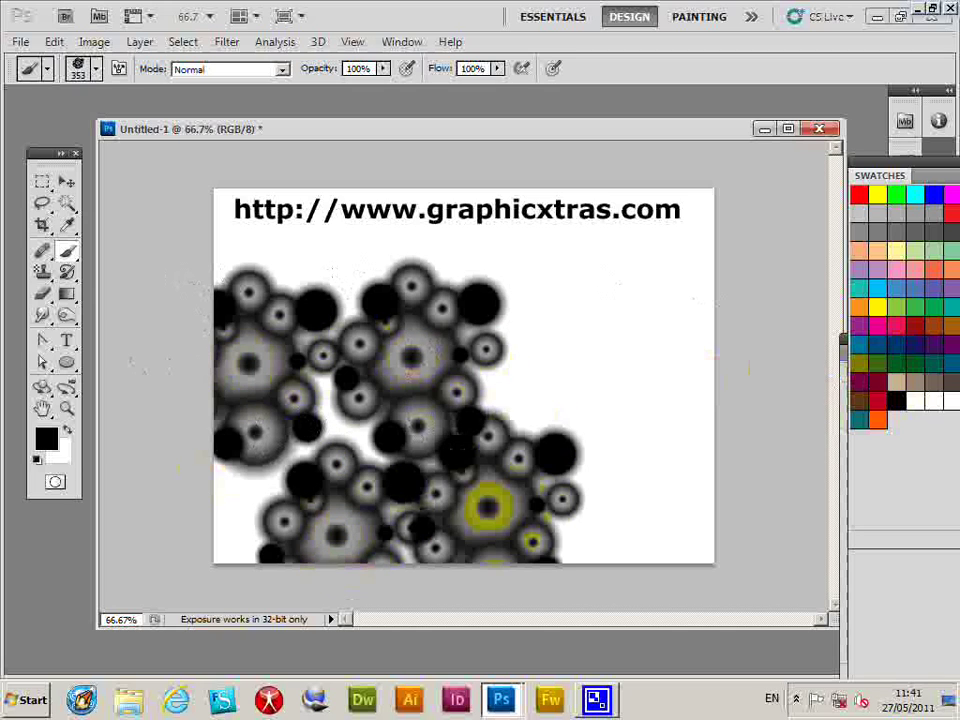
{"action": "mouse_move", "coordinate": [604, 364]}
{"action": "left_mouse_down"}
{"action": "mouse_move", "coordinate": [636, 467]}
{"action": "mouse_move", "coordinate": [675, 444]}
{"action": "mouse_move", "coordinate": [690, 480]}
{"action": "left_mouse_up"}
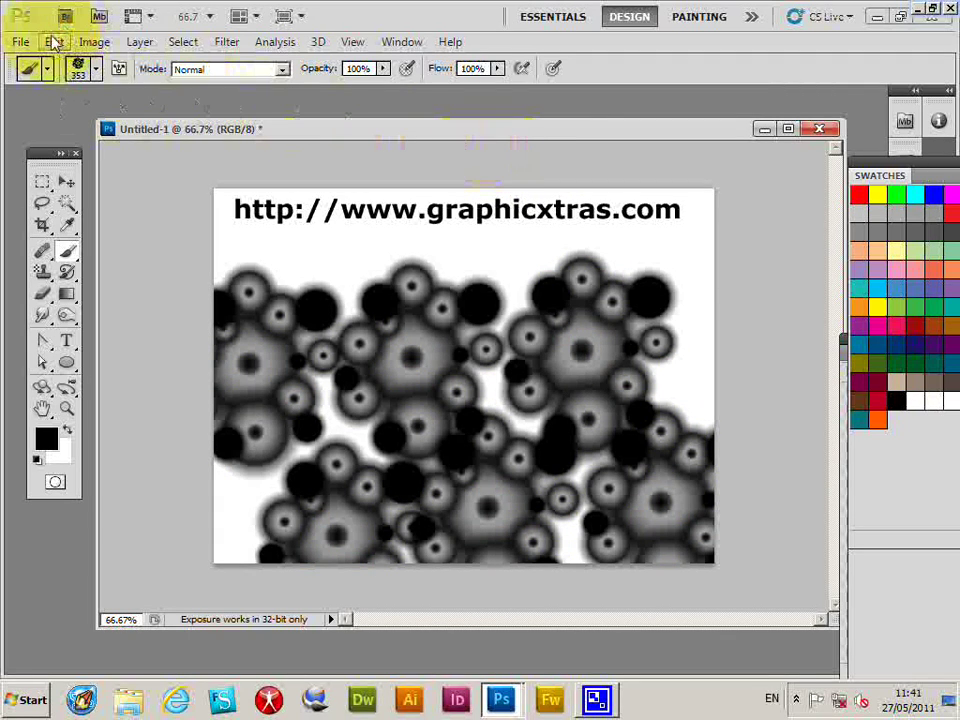
Fill the canvas area below the URL with white and deselect
{"action": "left_click", "coordinate": [42, 182]}
{"action": "left_click_drag", "start_coordinate": [222, 246], "coordinate": [814, 621]}
{"action": "left_click", "coordinate": [54, 41]}
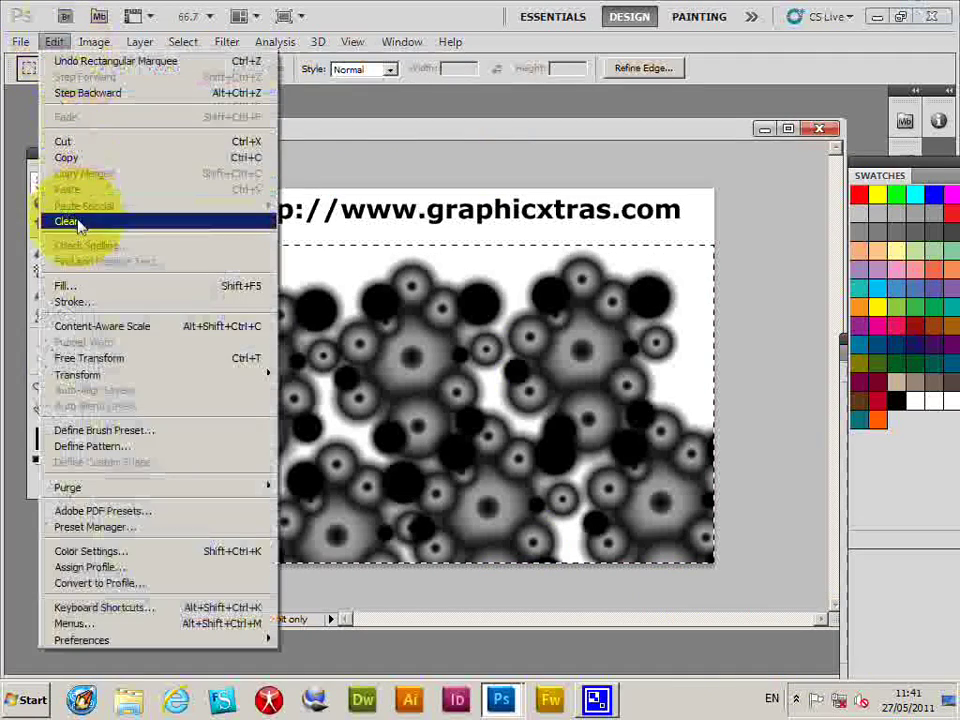
{"action": "left_click", "coordinate": [74, 288]}
{"action": "left_click", "coordinate": [776, 247]}
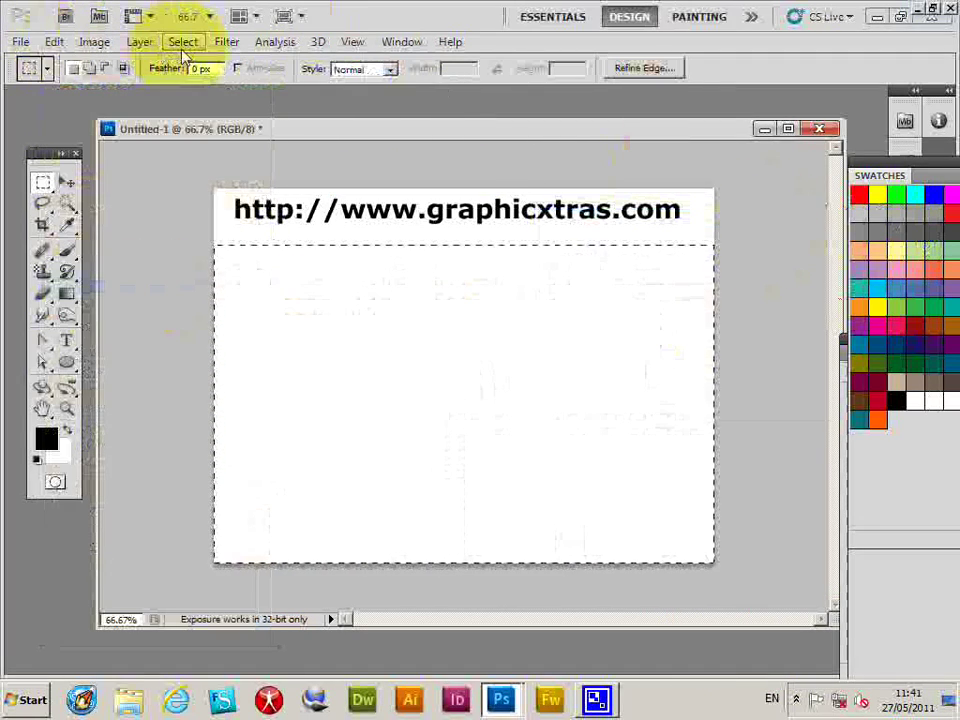
{"action": "left_click", "coordinate": [183, 43]}
{"action": "left_click", "coordinate": [195, 77]}
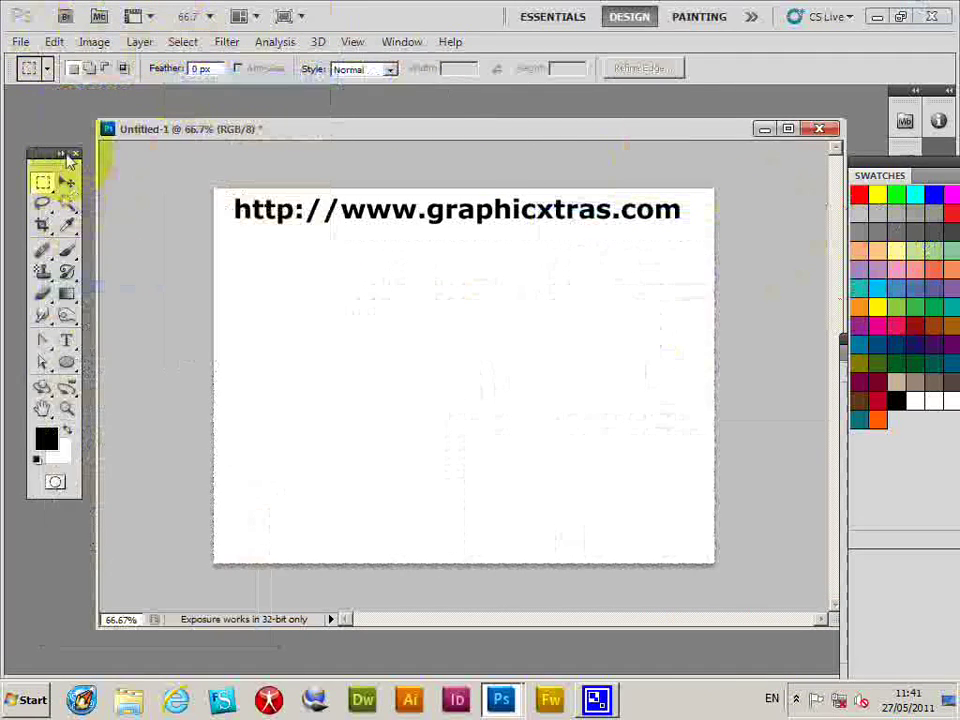
Pick the red-to-transparent gradient preset and select its 0% end opacity stop in the Gradient Editor
{"action": "left_click", "coordinate": [66, 296]}
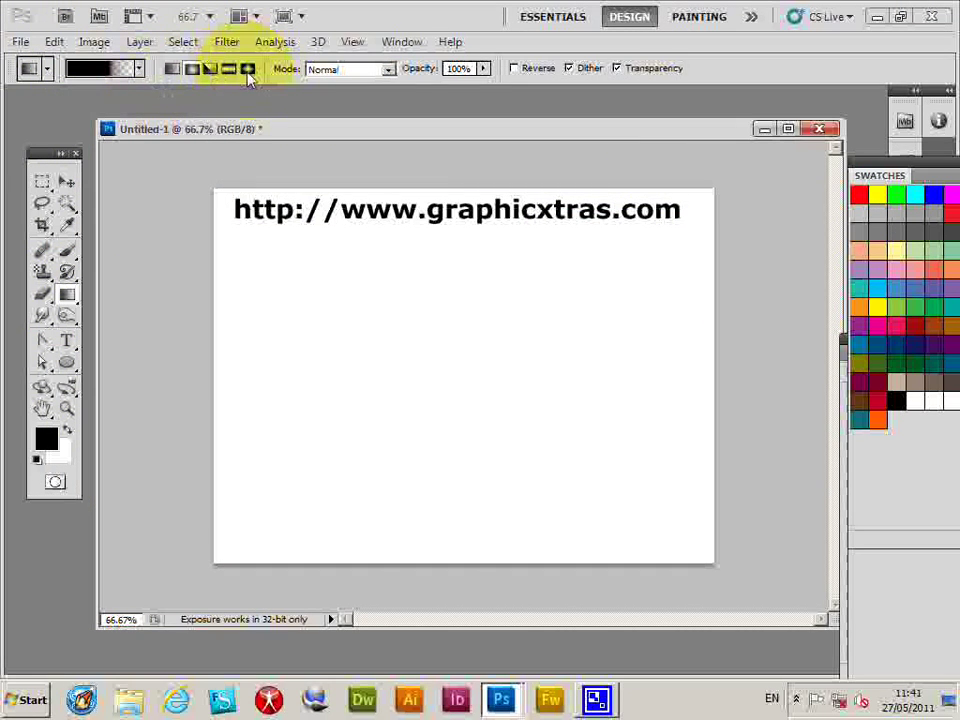
{"action": "left_click", "coordinate": [140, 68]}
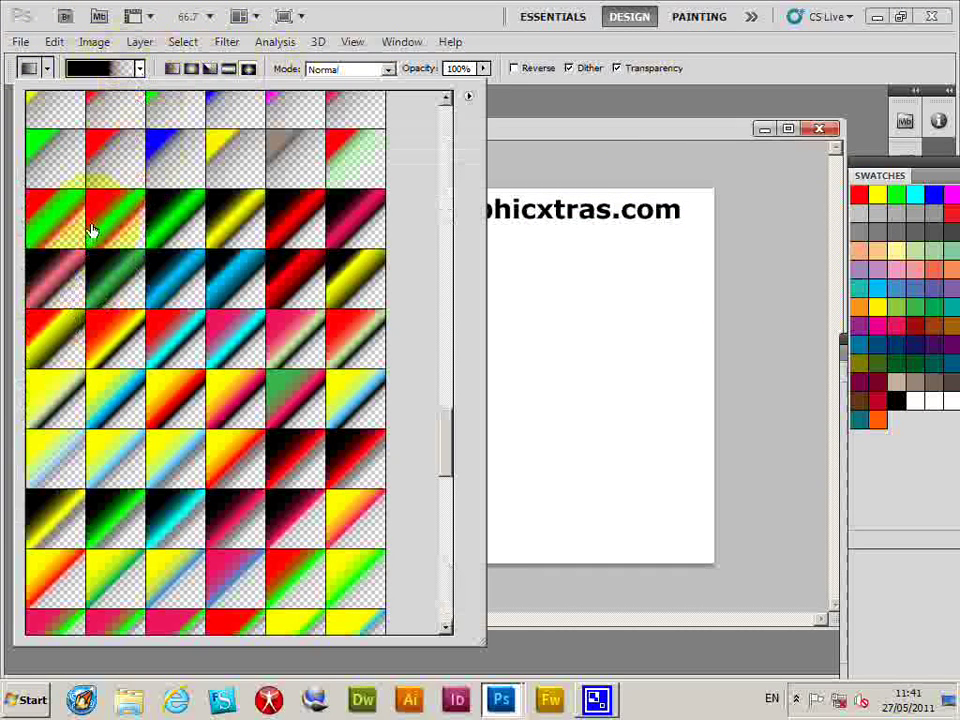
{"action": "left_click", "coordinate": [112, 155]}
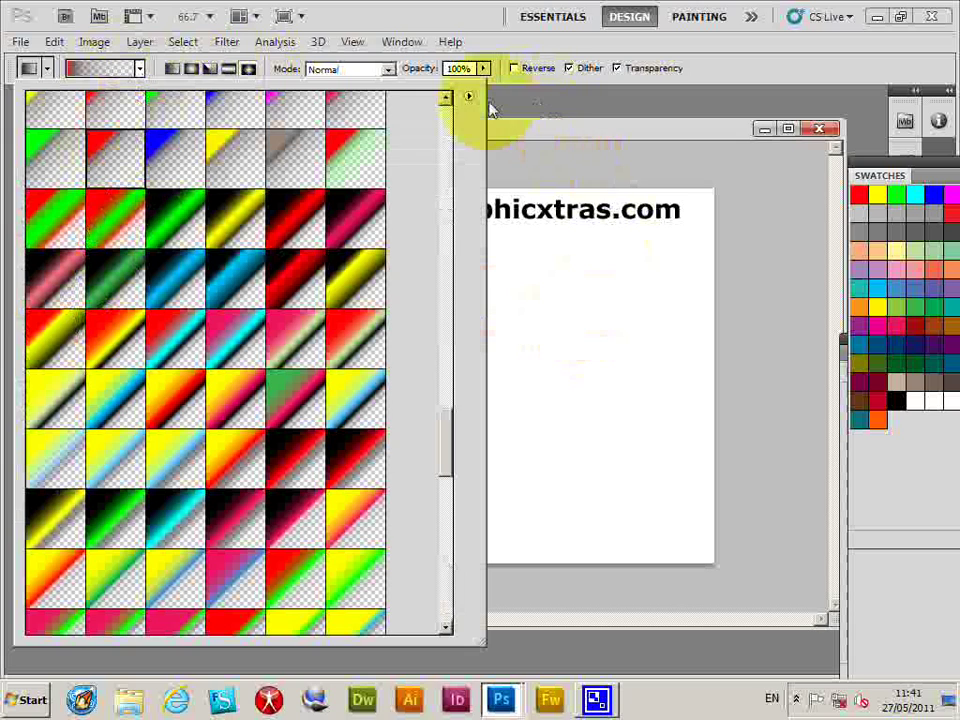
{"action": "left_click", "coordinate": [103, 78]}
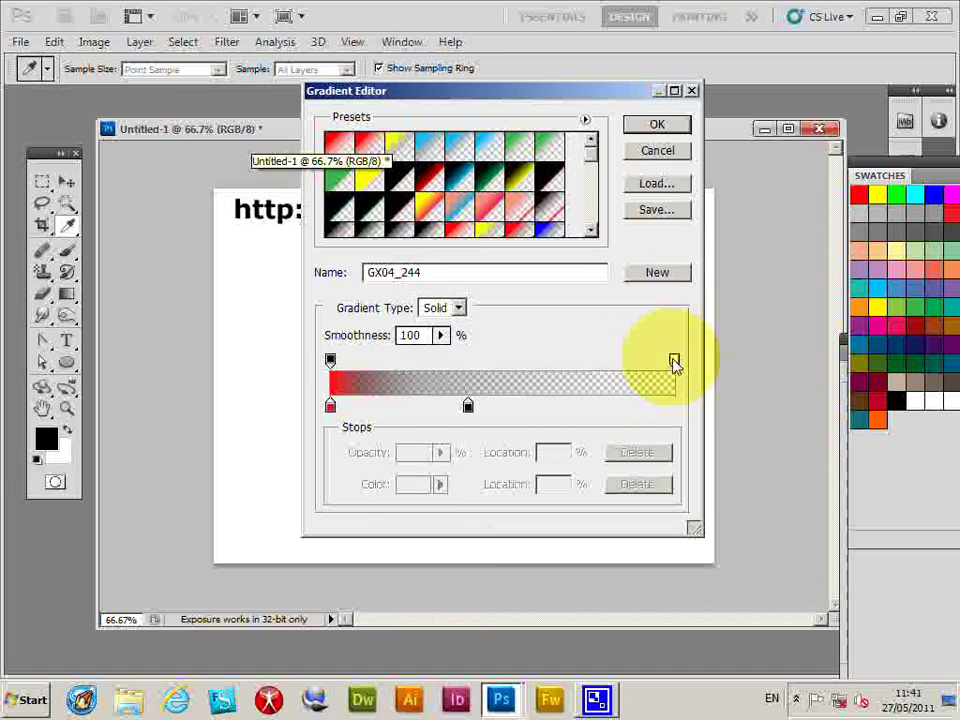
{"action": "left_click", "coordinate": [673, 362]}
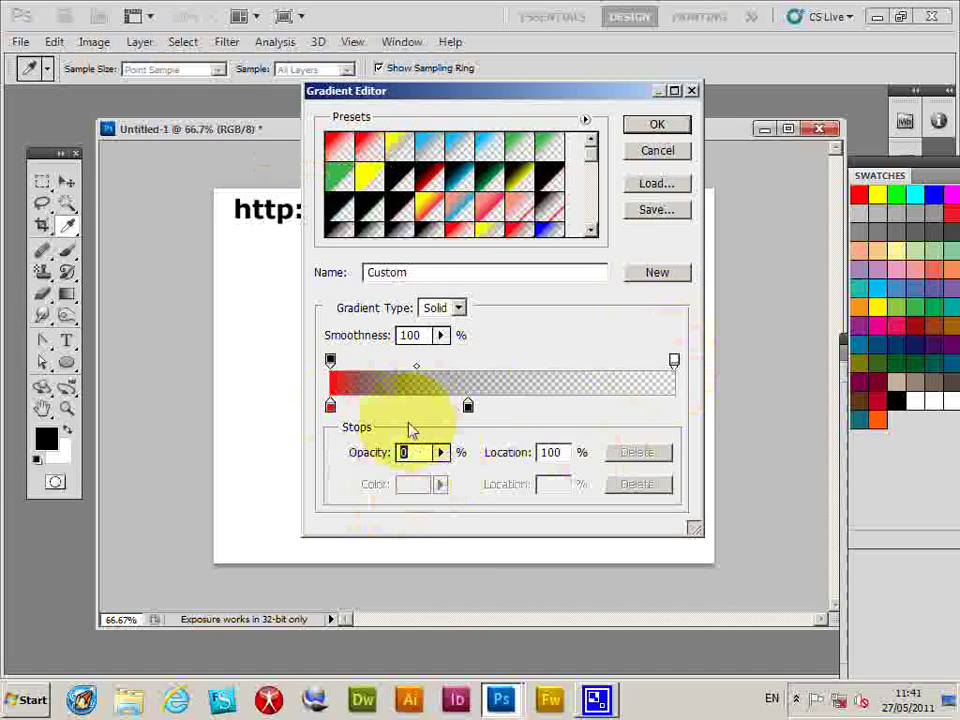
Apply the gradient and draw diamond gradients near the centre, removing unwanted ones with Step Backward
{"action": "left_click", "coordinate": [657, 126]}
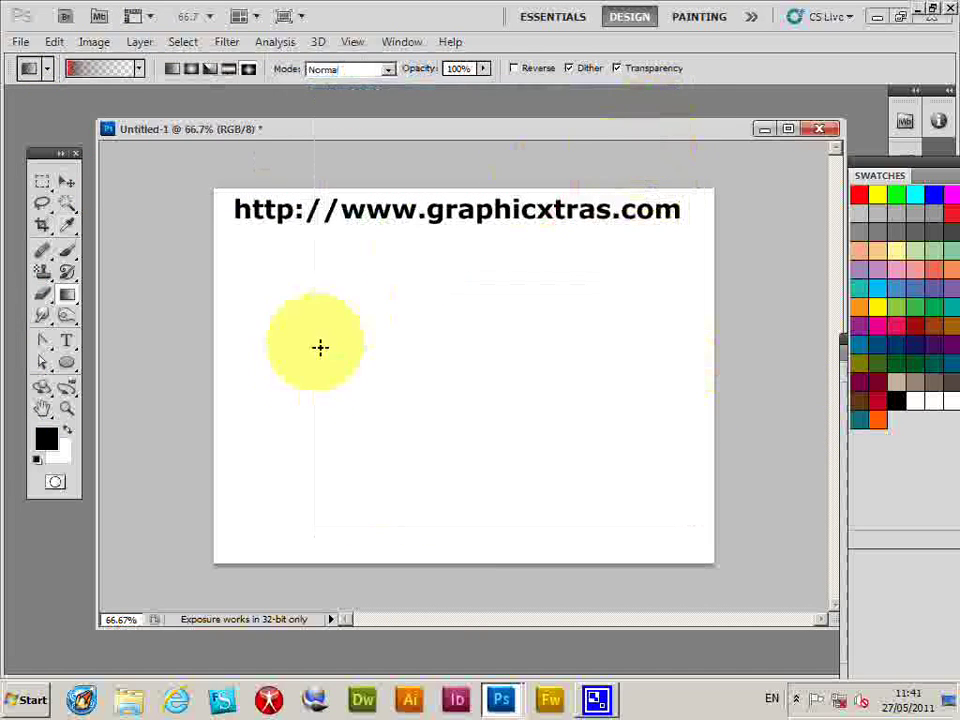
{"action": "left_click_drag", "start_coordinate": [400, 415], "coordinate": [410, 372]}
{"action": "left_click_drag", "start_coordinate": [515, 358], "coordinate": [459, 436]}
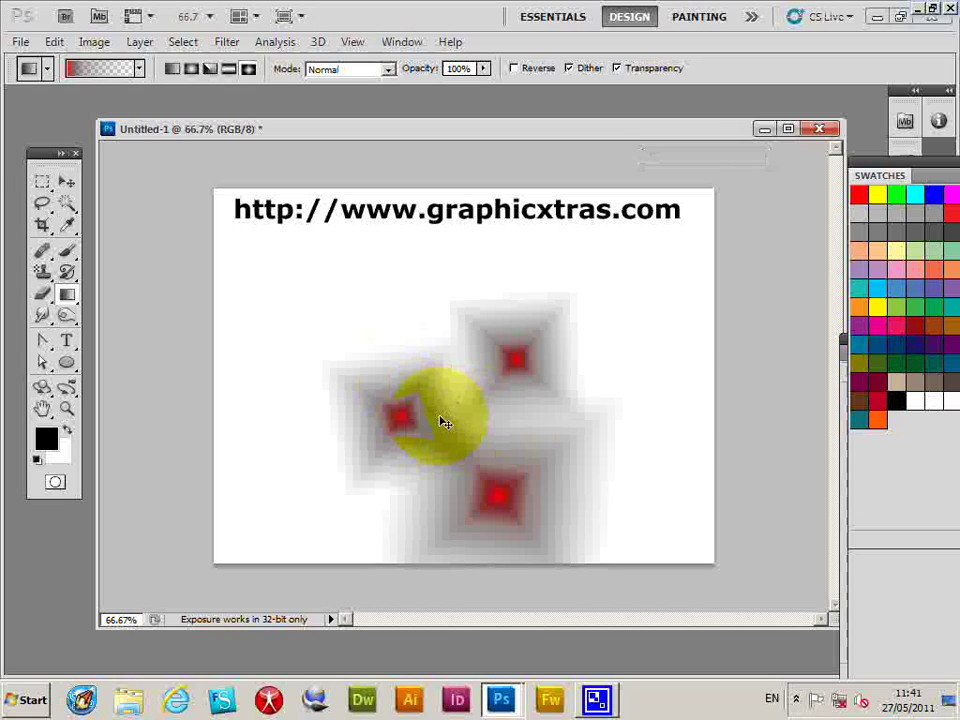
{"action": "key", "text": "ctrl+z"}
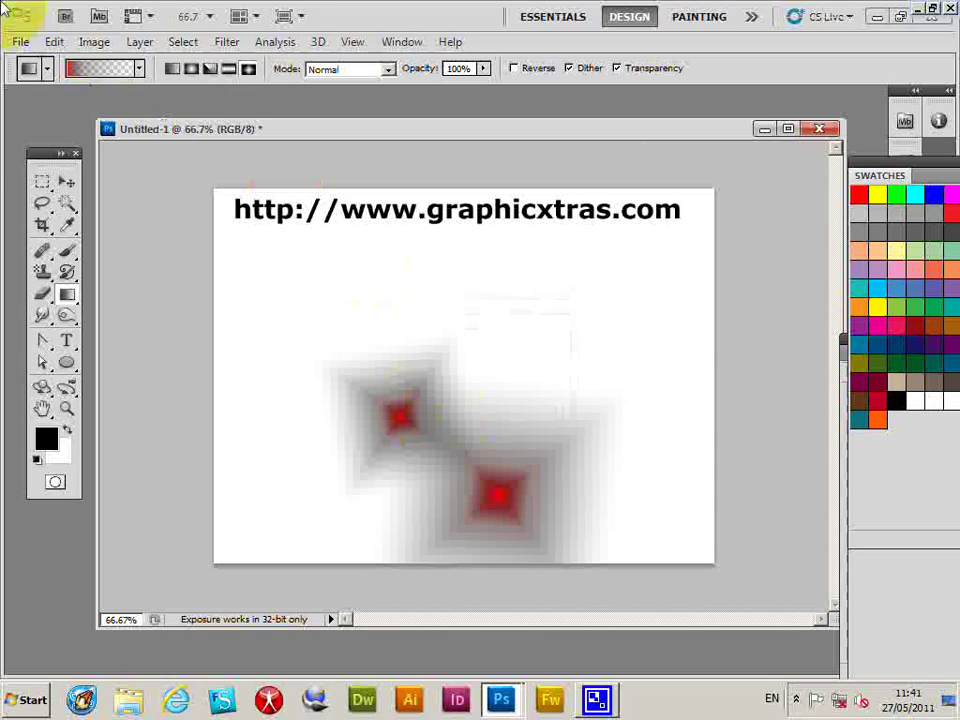
{"action": "left_click", "coordinate": [54, 41]}
{"action": "left_click", "coordinate": [68, 93]}
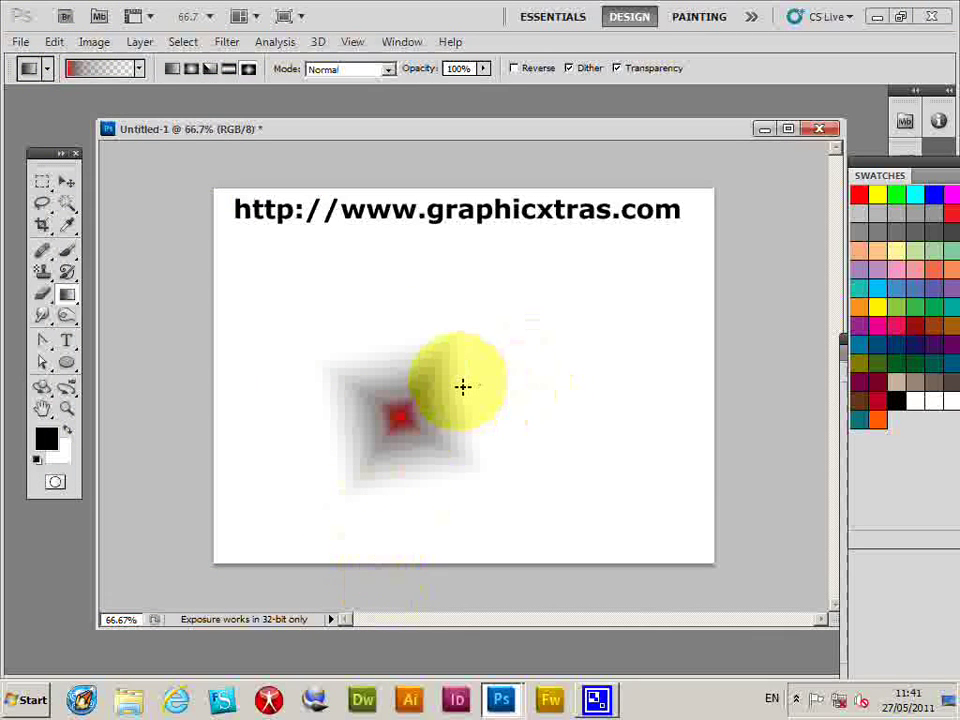
Add four more red diamond gradients around the cluster
{"action": "left_click_drag", "start_coordinate": [456, 379], "coordinate": [489, 411]}
{"action": "left_click_drag", "start_coordinate": [383, 360], "coordinate": [430, 402]}
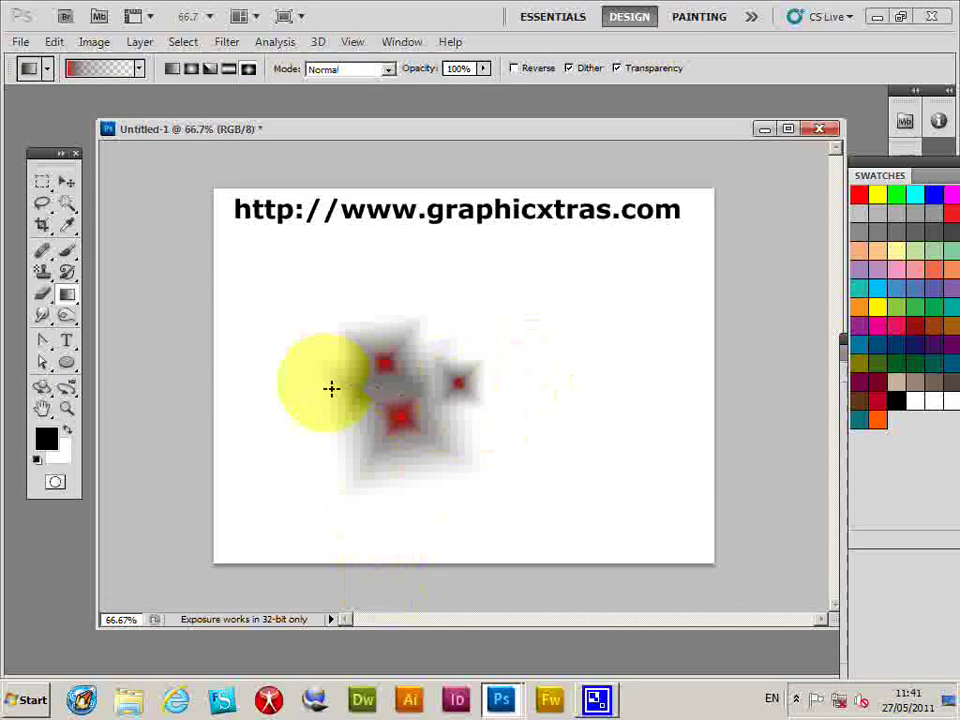
{"action": "left_click_drag", "start_coordinate": [330, 411], "coordinate": [366, 372]}
{"action": "left_click_drag", "start_coordinate": [370, 460], "coordinate": [314, 346]}
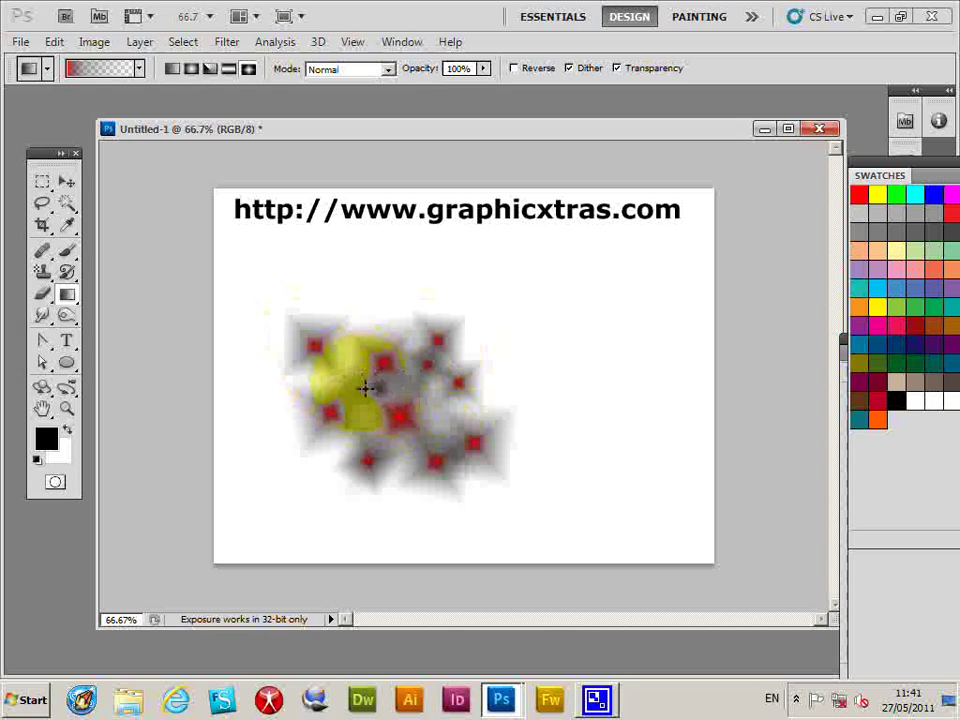
Marquee-select the diamond cluster, save it as brush preset 'Sampled Brush 2', and deselect
{"action": "left_click", "coordinate": [42, 181]}
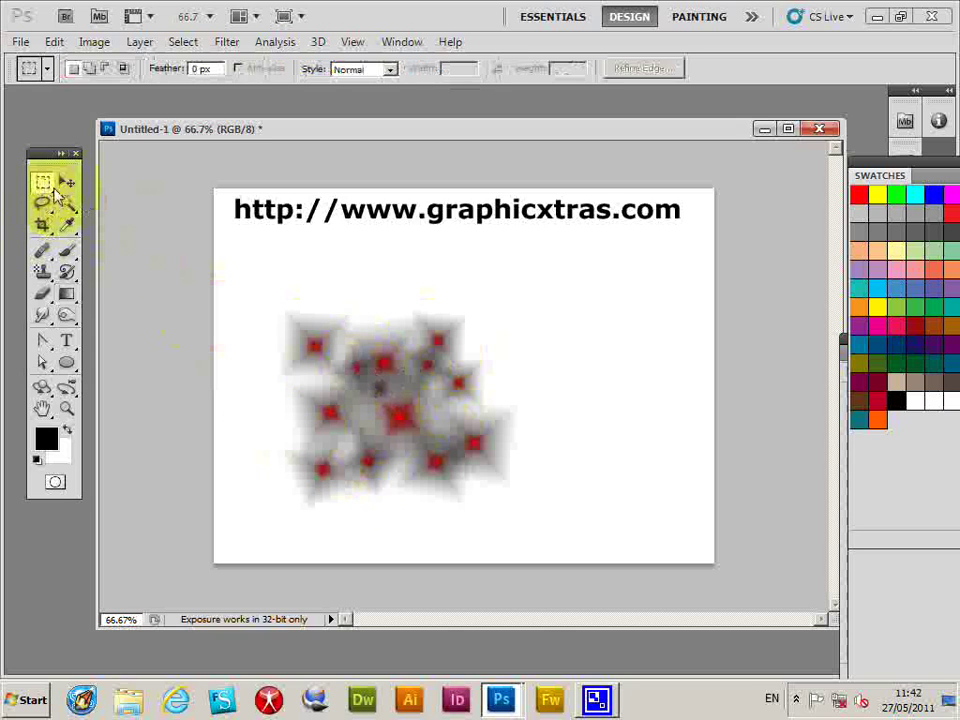
{"action": "left_click_drag", "start_coordinate": [286, 334], "coordinate": [561, 527]}
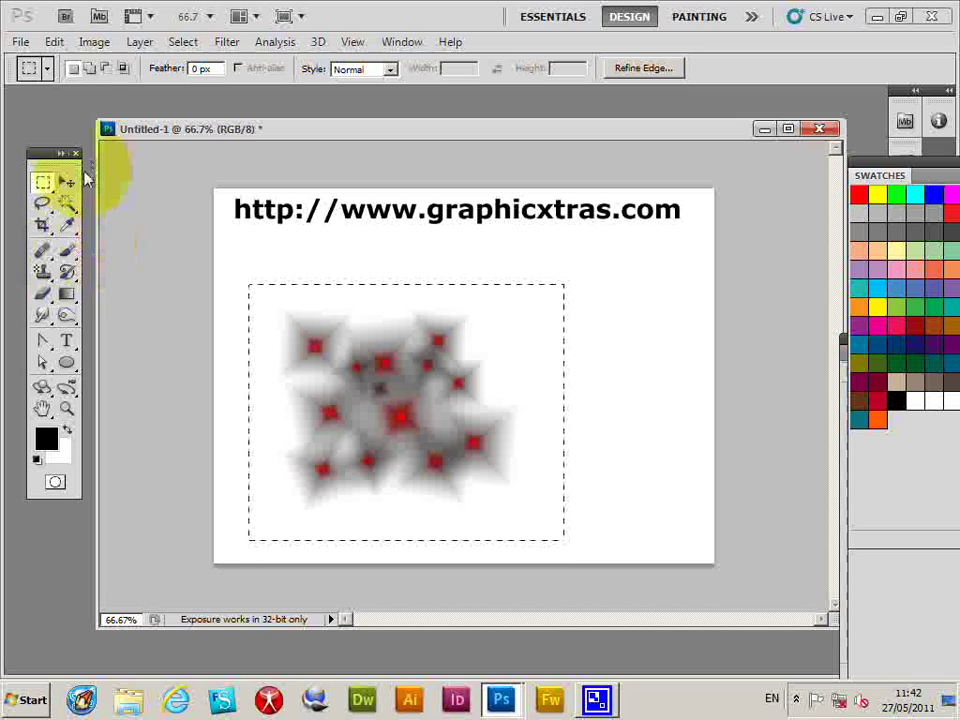
{"action": "left_click", "coordinate": [52, 41]}
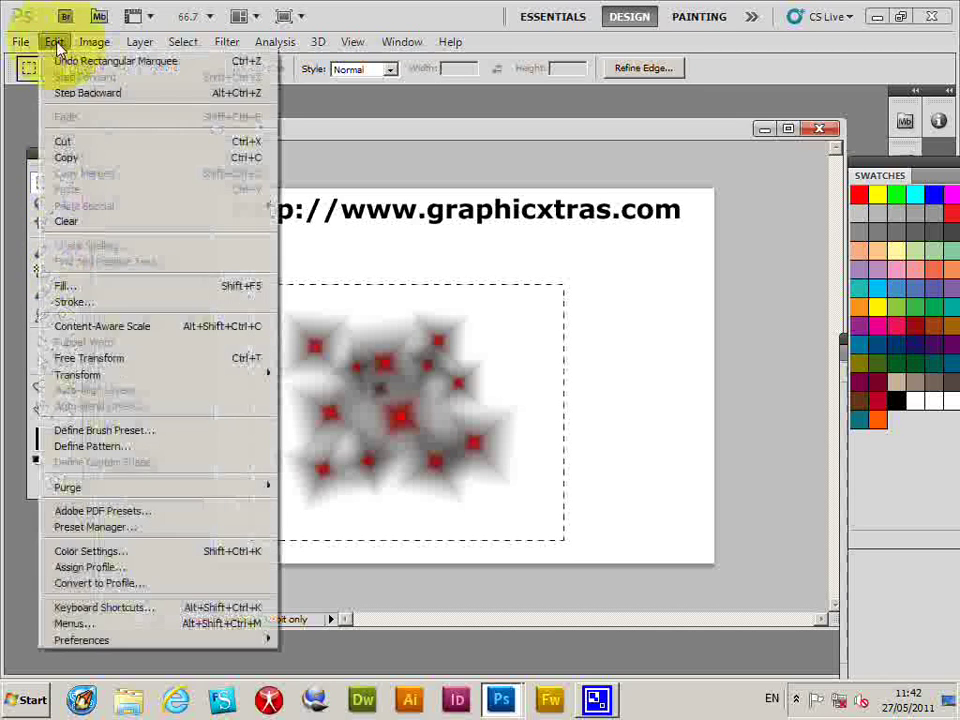
{"action": "left_click", "coordinate": [136, 432]}
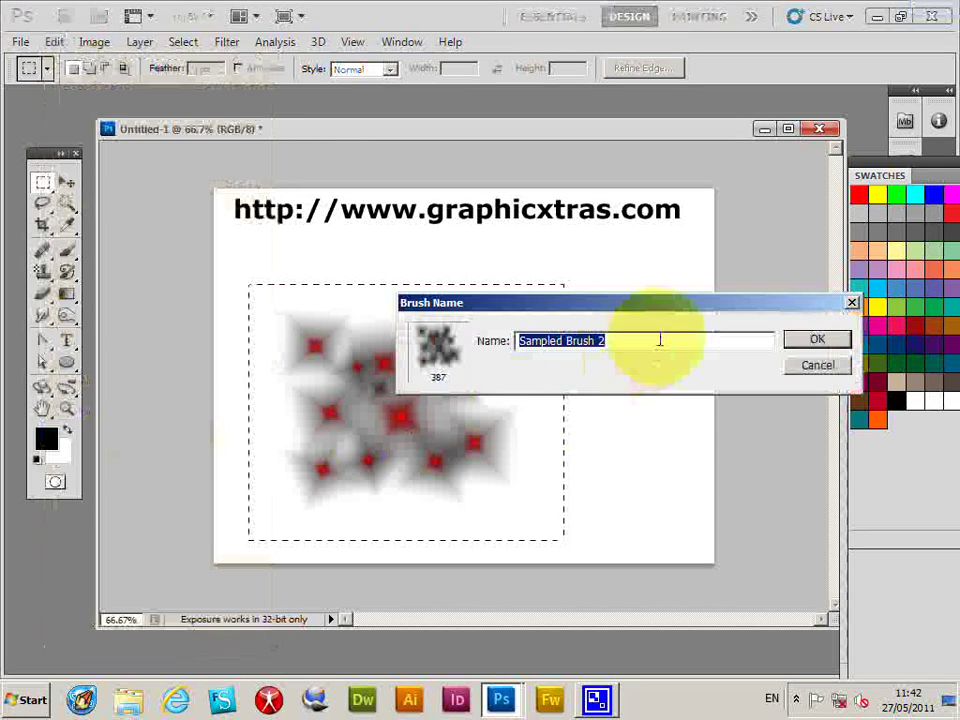
{"action": "left_click", "coordinate": [818, 341]}
{"action": "left_click", "coordinate": [182, 41]}
{"action": "left_click", "coordinate": [196, 78]}
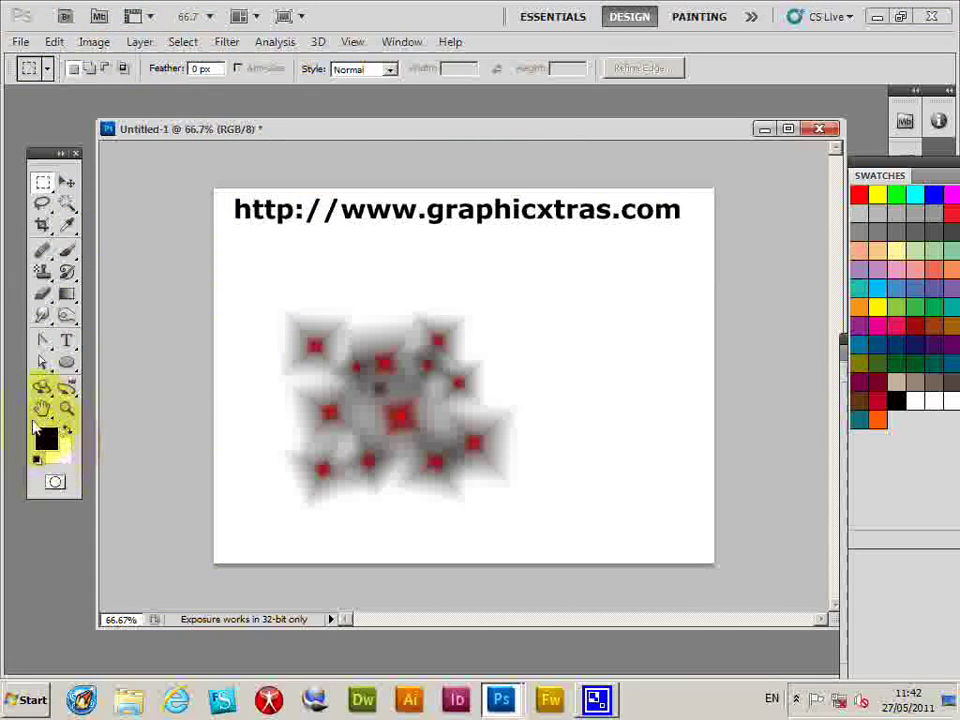
Set the foreground colour to dark red #990000 and select the Brush tool
{"action": "left_click", "coordinate": [47, 439]}
{"action": "left_click", "coordinate": [474, 254]}
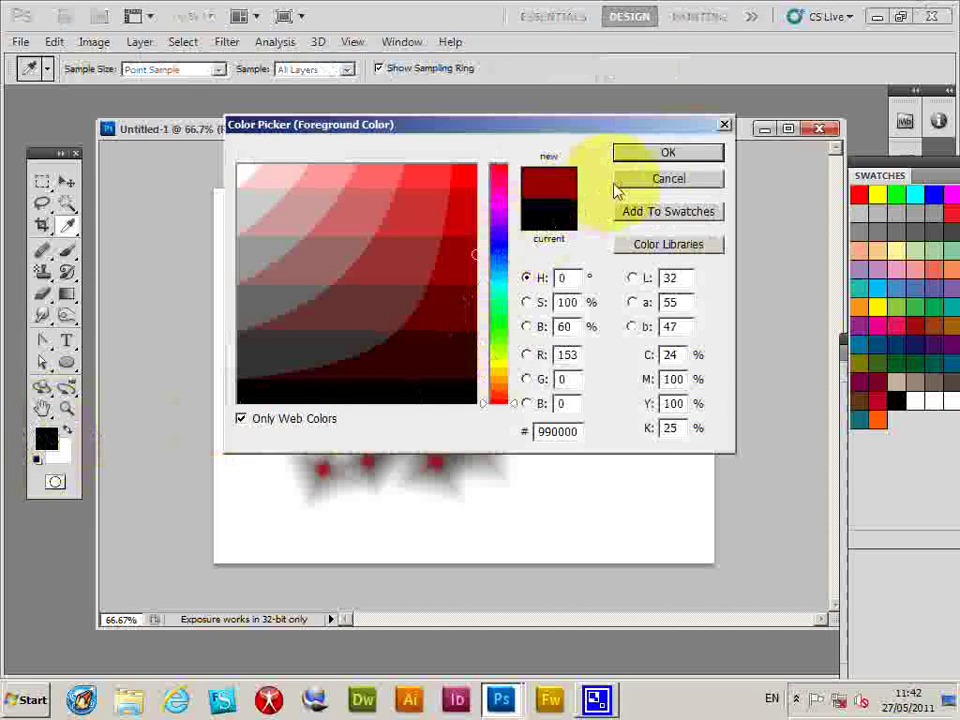
{"action": "left_click", "coordinate": [668, 160]}
{"action": "left_click", "coordinate": [66, 250]}
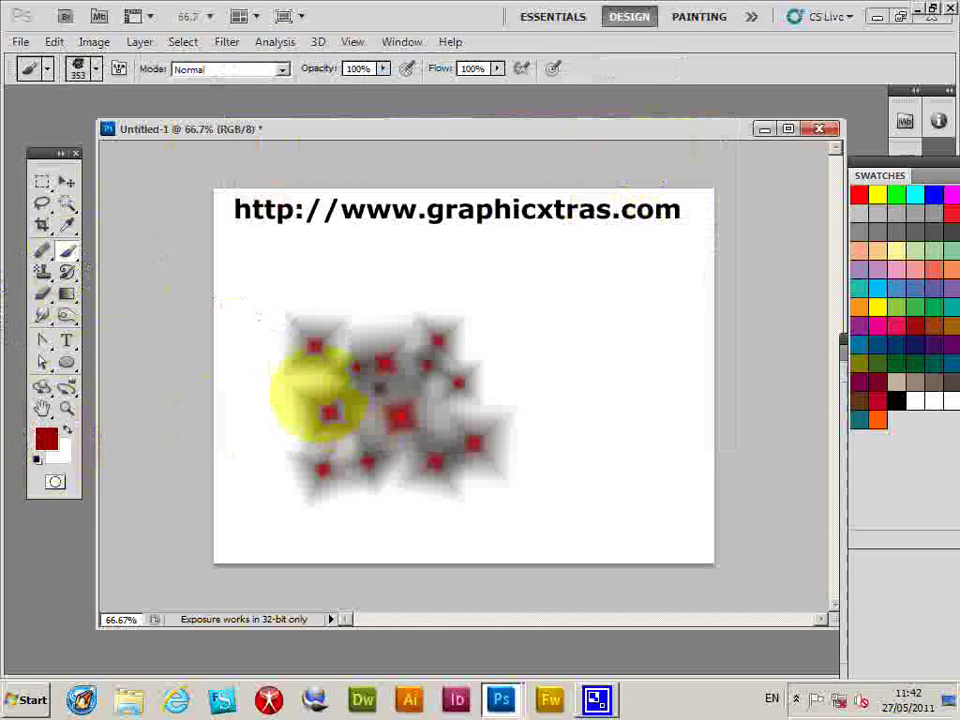
Select the 387 px diamond brush preset and paint dark red strokes across the canvas
{"action": "left_click", "coordinate": [94, 78]}
{"action": "left_click", "coordinate": [233, 506]}
{"action": "mouse_move", "coordinate": [568, 418]}
{"action": "left_mouse_down"}
{"action": "mouse_move", "coordinate": [250, 330]}
{"action": "mouse_move", "coordinate": [336, 326]}
{"action": "mouse_move", "coordinate": [575, 370]}
{"action": "mouse_move", "coordinate": [668, 343]}
{"action": "mouse_move", "coordinate": [700, 350]}
{"action": "left_mouse_up"}
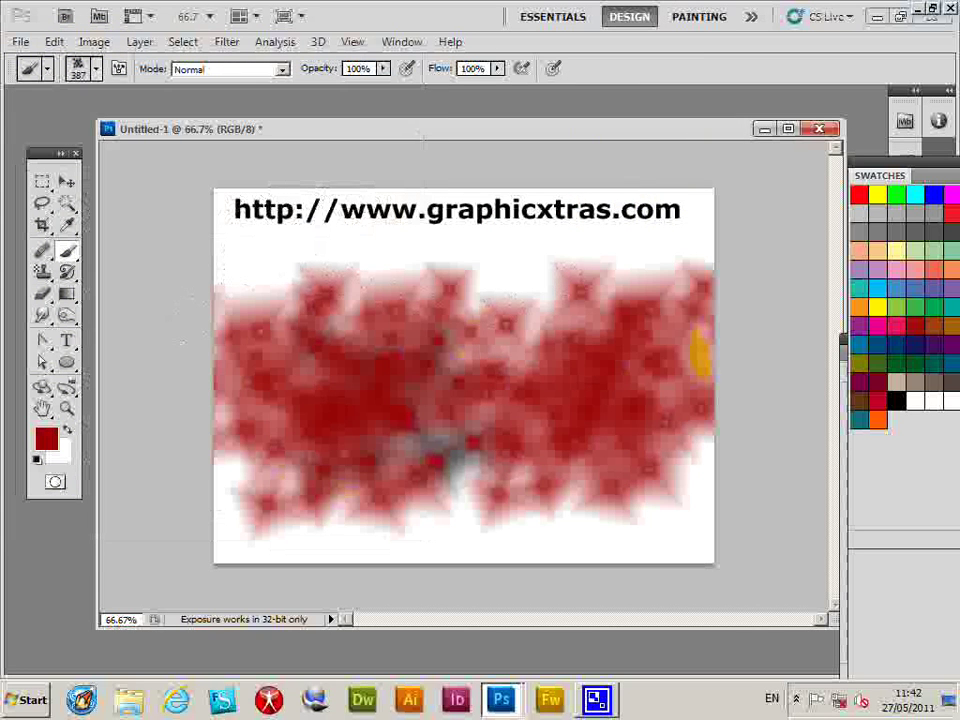
Switch the foreground to yellow and paint dabs over the right, left and lower canvas
{"action": "left_click", "coordinate": [877, 194]}
{"action": "left_click_drag", "start_coordinate": [430, 410], "coordinate": [716, 385]}
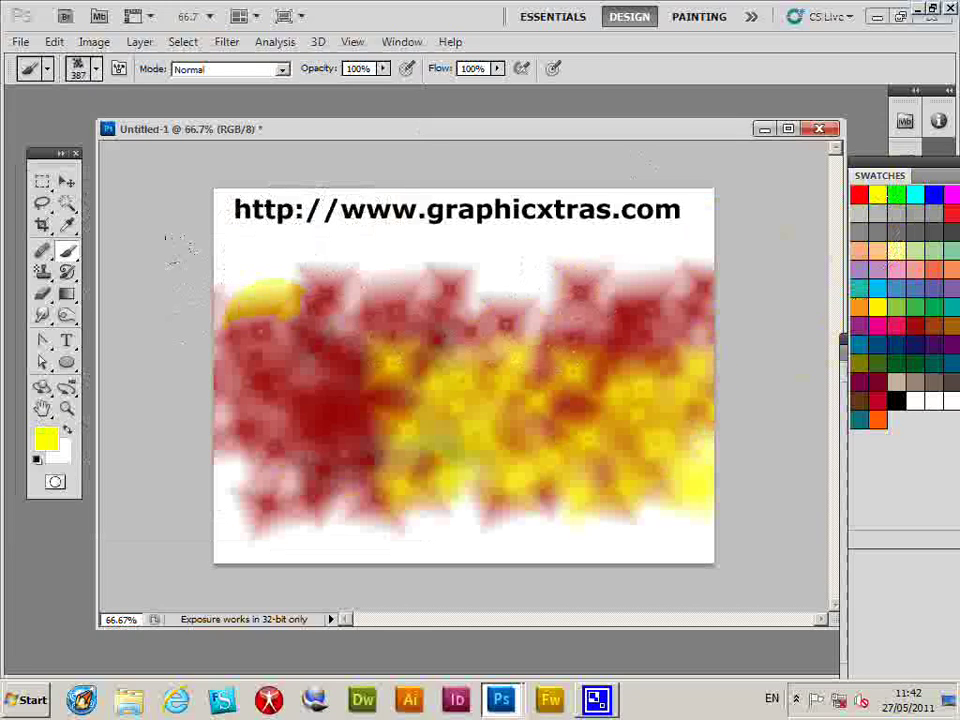
{"action": "left_click_drag", "start_coordinate": [260, 298], "coordinate": [214, 514]}
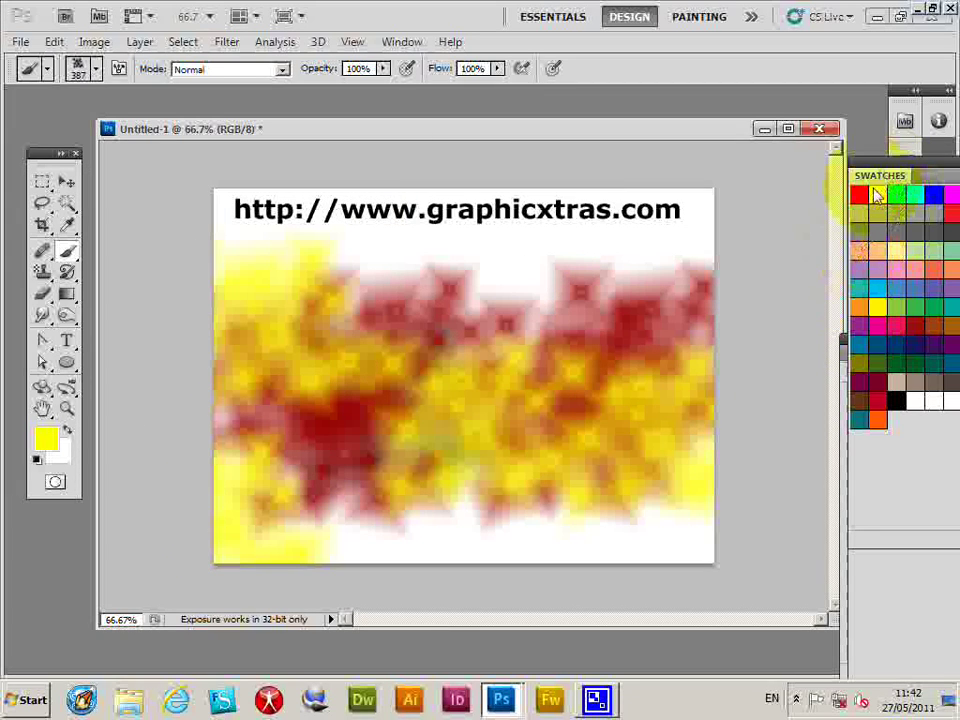
{"action": "mouse_move", "coordinate": [400, 420]}
{"action": "left_mouse_down"}
{"action": "mouse_move", "coordinate": [525, 546]}
{"action": "mouse_move", "coordinate": [280, 430]}
{"action": "mouse_move", "coordinate": [240, 380]}
{"action": "mouse_move", "coordinate": [400, 470]}
{"action": "mouse_move", "coordinate": [700, 300]}
{"action": "mouse_move", "coordinate": [650, 540]}
{"action": "left_mouse_up"}
Paint cyan across the canvas middle, then grey dabs over the cyan area
{"action": "mouse_move", "coordinate": [190, 375]}
{"action": "left_mouse_down"}
{"action": "mouse_move", "coordinate": [400, 300]}
{"action": "mouse_move", "coordinate": [300, 574]}
{"action": "left_mouse_up"}
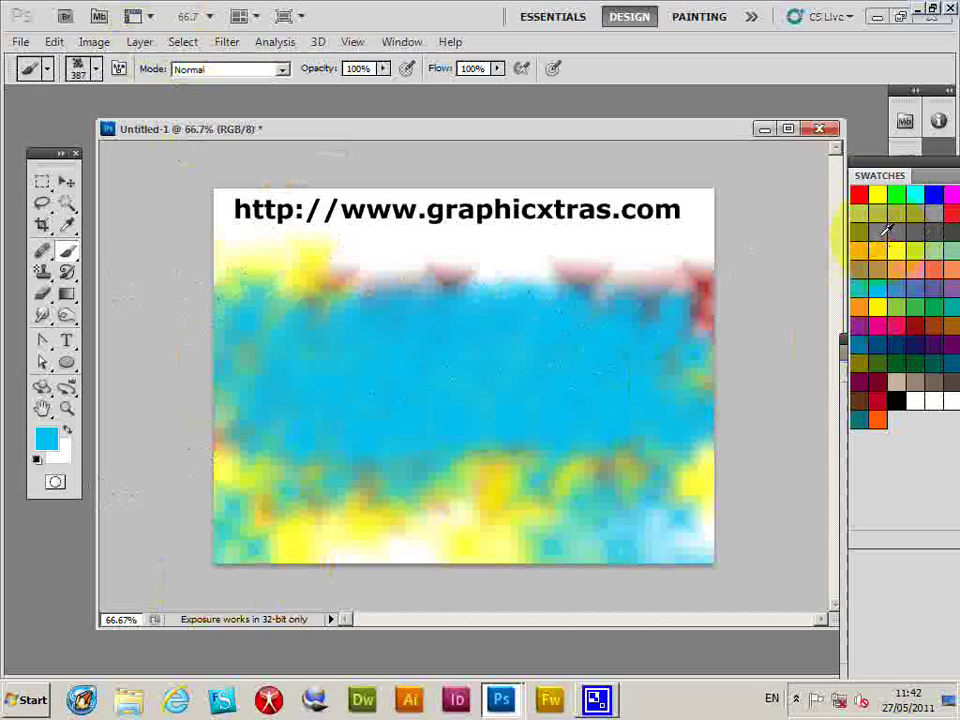
{"action": "left_click", "coordinate": [885, 230]}
{"action": "mouse_move", "coordinate": [260, 300]}
{"action": "left_mouse_down"}
{"action": "mouse_move", "coordinate": [375, 392]}
{"action": "mouse_move", "coordinate": [482, 257]}
{"action": "left_mouse_up"}
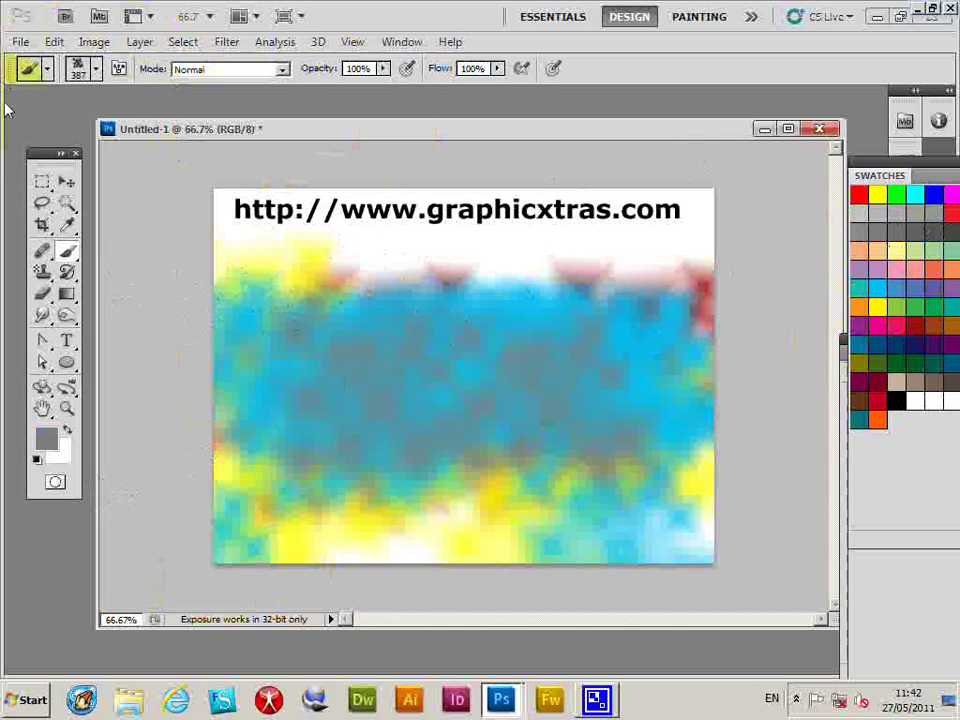